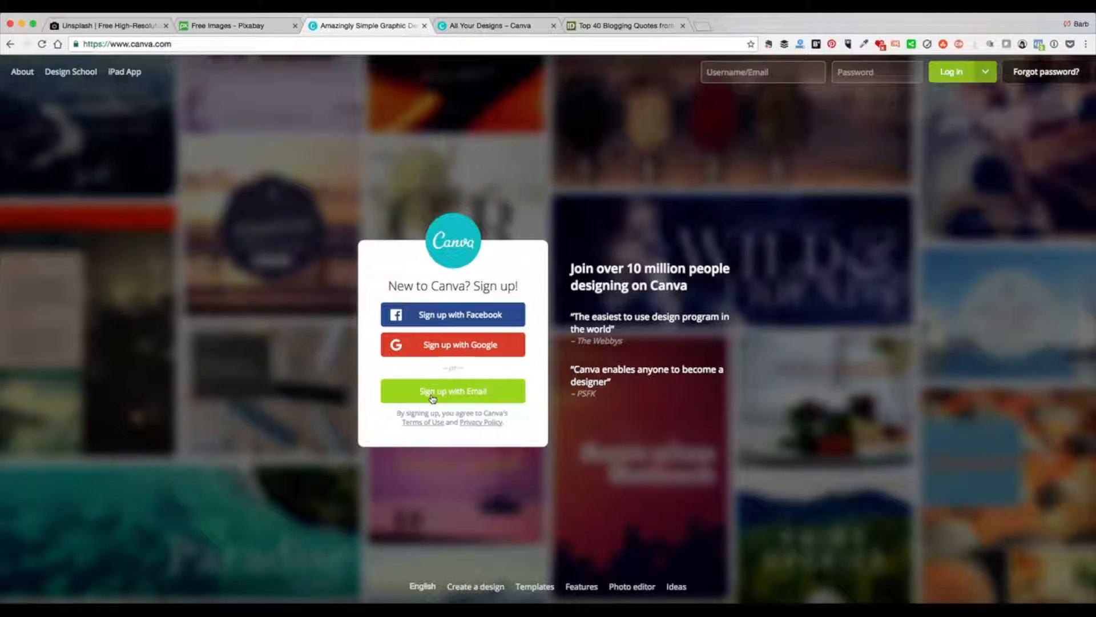
Switch to the existing Canva designs page, show all design types and look through the categories from social media posts to ads.
{"action": "left_click", "coordinate": [467, 26]}
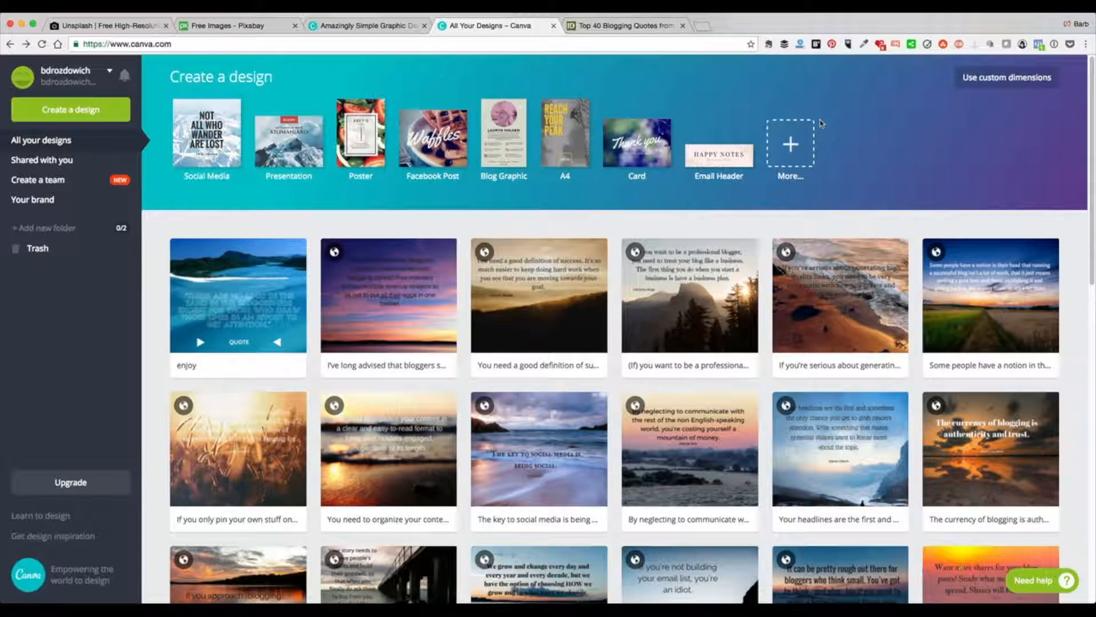
{"action": "left_click", "coordinate": [787, 176]}
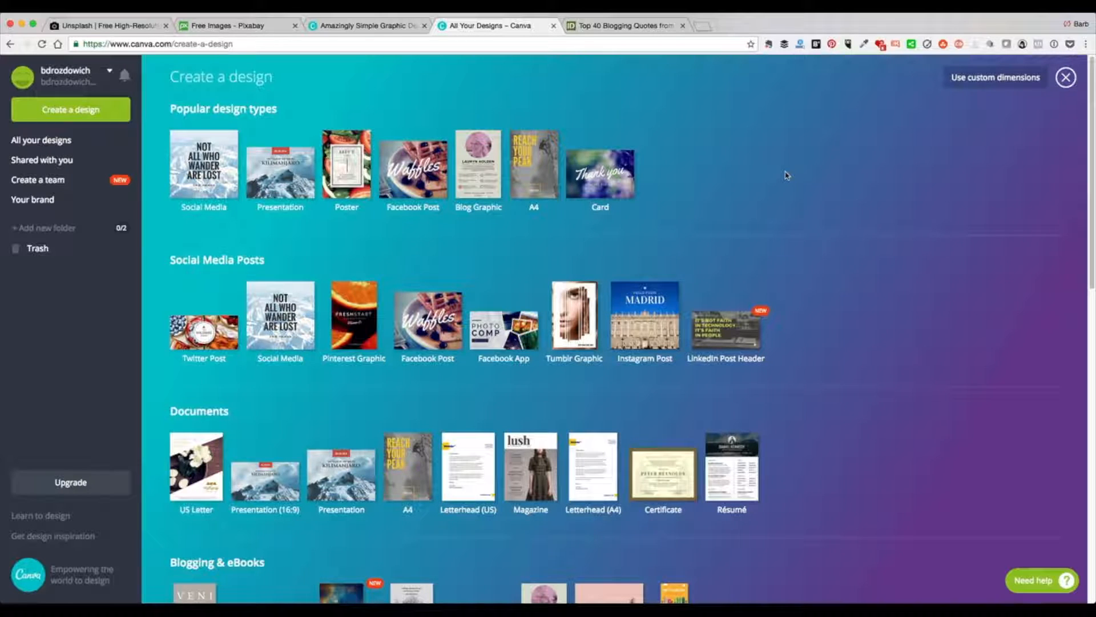
{"action": "scroll", "coordinate": [865, 257], "scroll_direction": "down", "scroll_amount": 3}
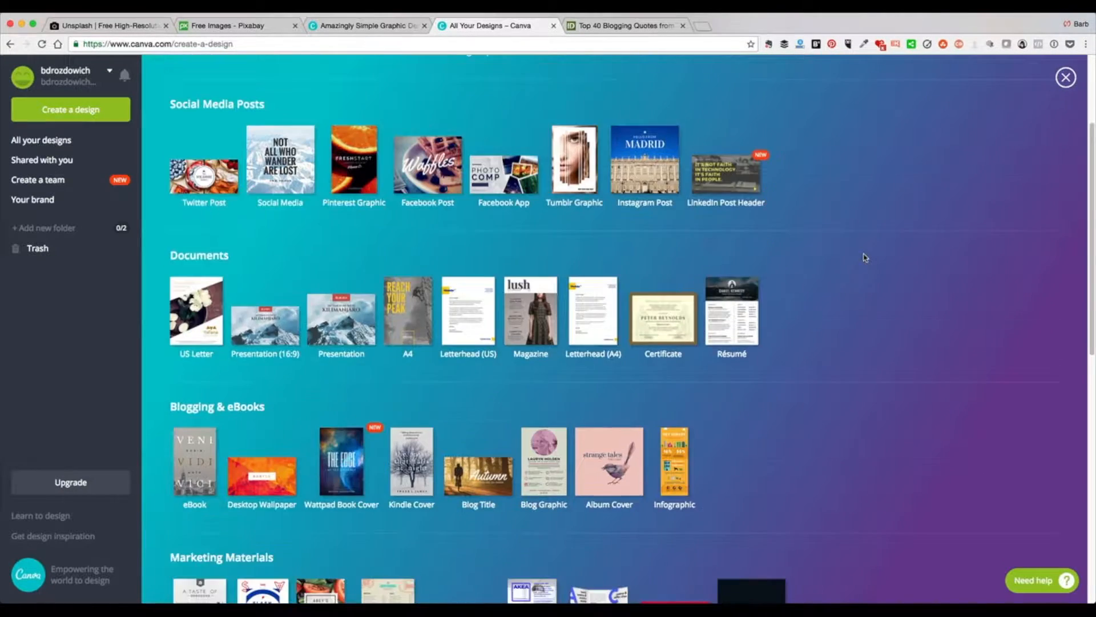
{"action": "scroll", "coordinate": [865, 257], "scroll_direction": "down", "scroll_amount": 1}
{"action": "scroll", "coordinate": [865, 257], "scroll_direction": "up", "scroll_amount": 2}
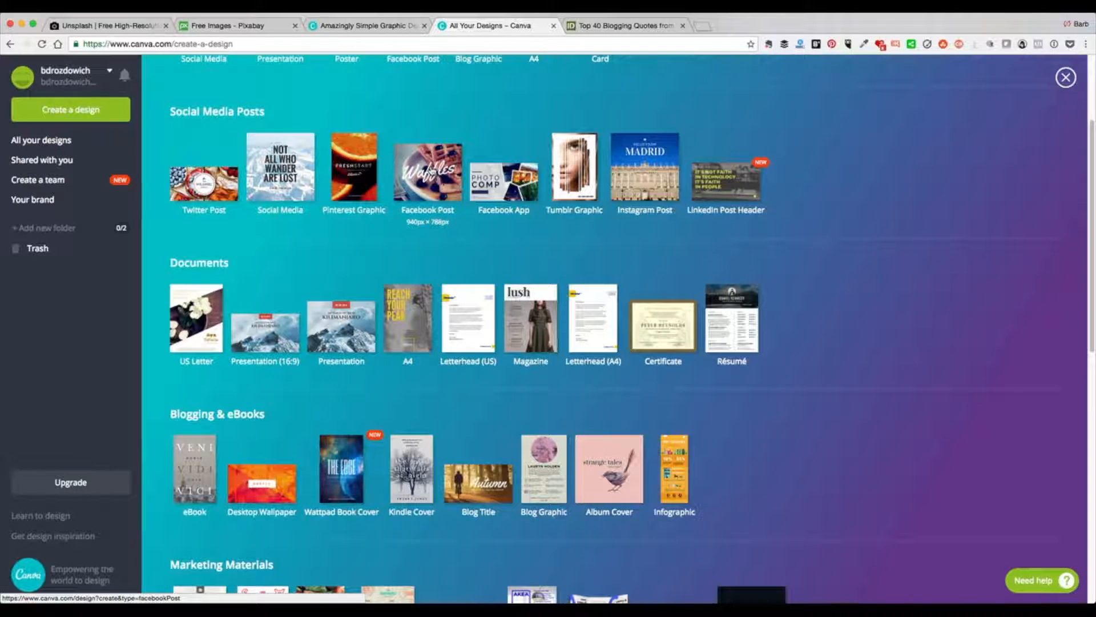
{"action": "scroll", "coordinate": [433, 170], "scroll_direction": "down", "scroll_amount": 3}
{"action": "scroll", "coordinate": [432, 171], "scroll_direction": "down", "scroll_amount": 3}
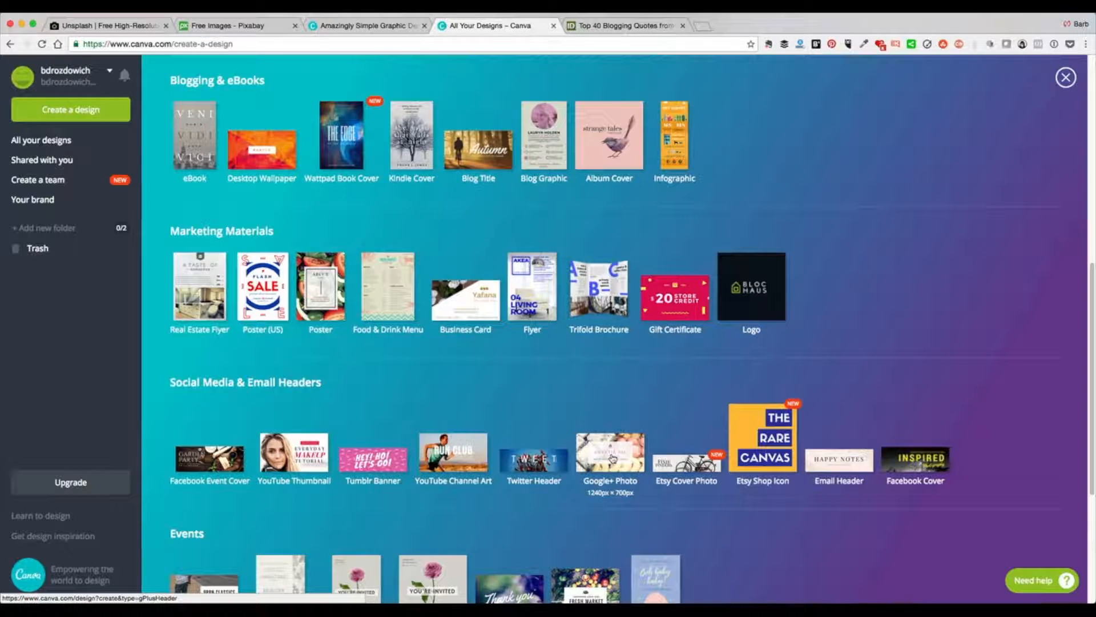
{"action": "scroll", "coordinate": [612, 456], "scroll_direction": "down", "scroll_amount": 4}
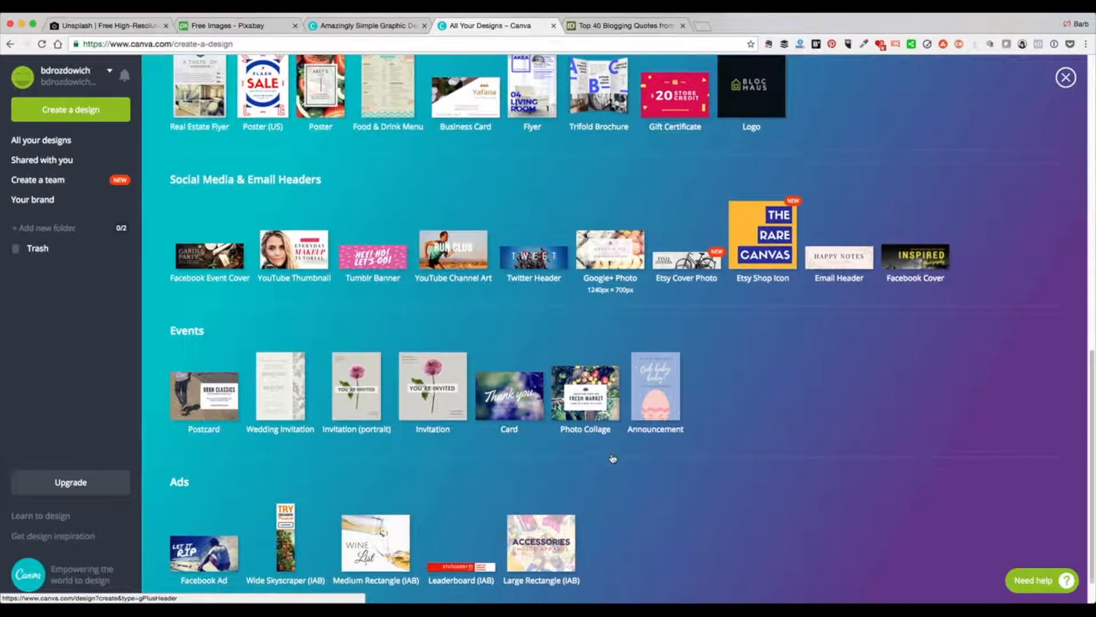
{"action": "scroll", "coordinate": [613, 457], "scroll_direction": "down", "scroll_amount": 1}
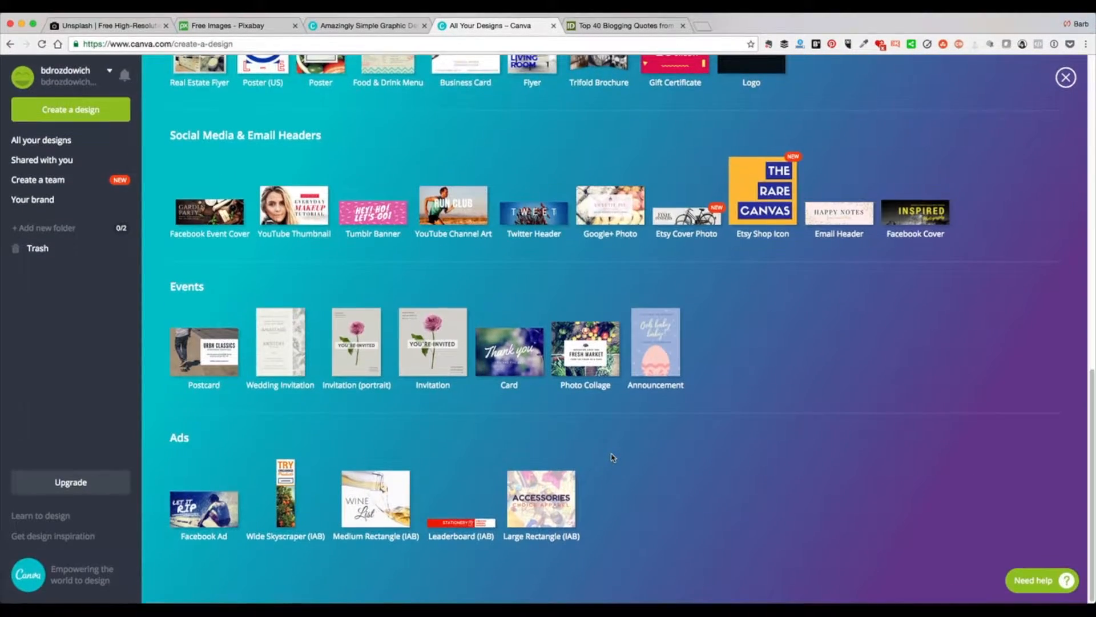
{"action": "scroll", "coordinate": [558, 502], "scroll_direction": "up", "scroll_amount": 2}
{"action": "left_click", "coordinate": [558, 502]}
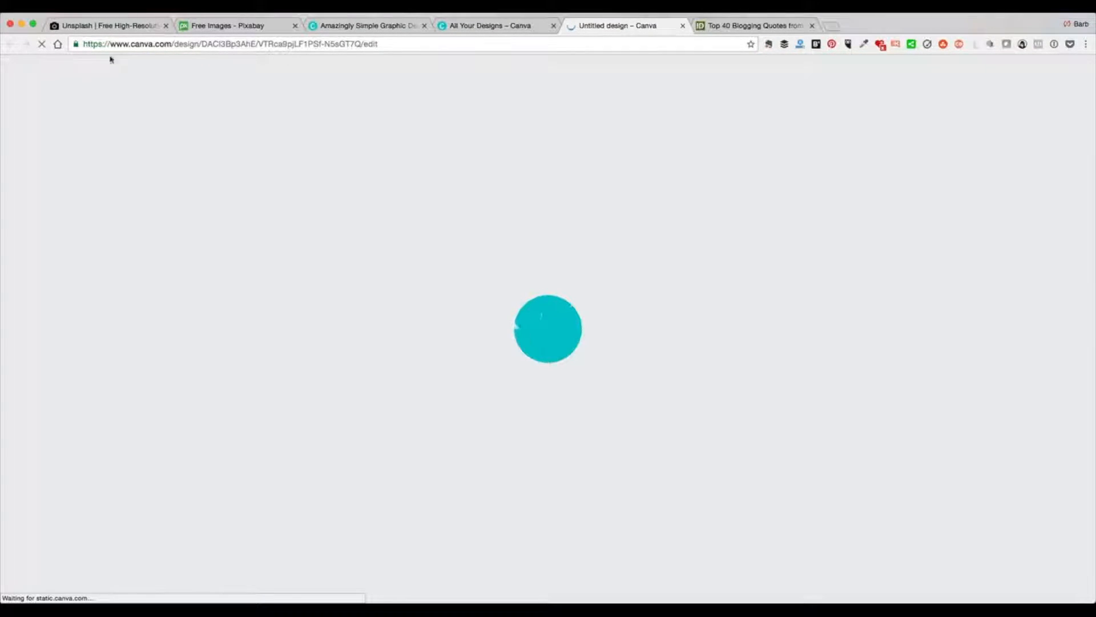
{"action": "left_click", "coordinate": [683, 26]}
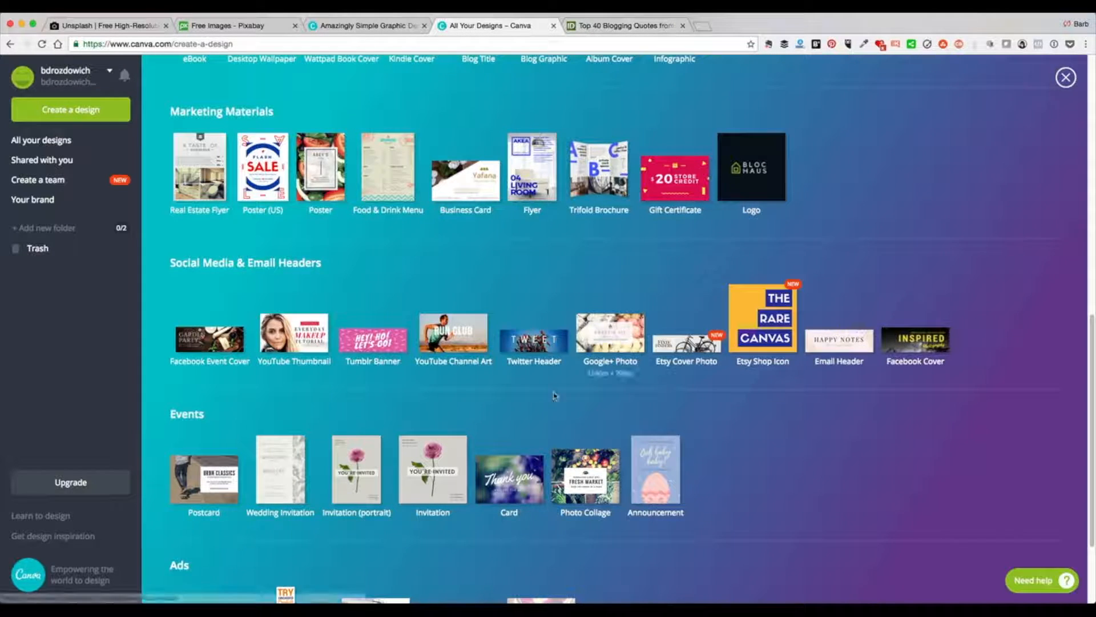
Create a blank Facebook Post design from the popular design types.
{"action": "scroll", "coordinate": [540, 413], "scroll_direction": "up", "scroll_amount": 3}
{"action": "scroll", "coordinate": [541, 413], "scroll_direction": "up", "scroll_amount": 8}
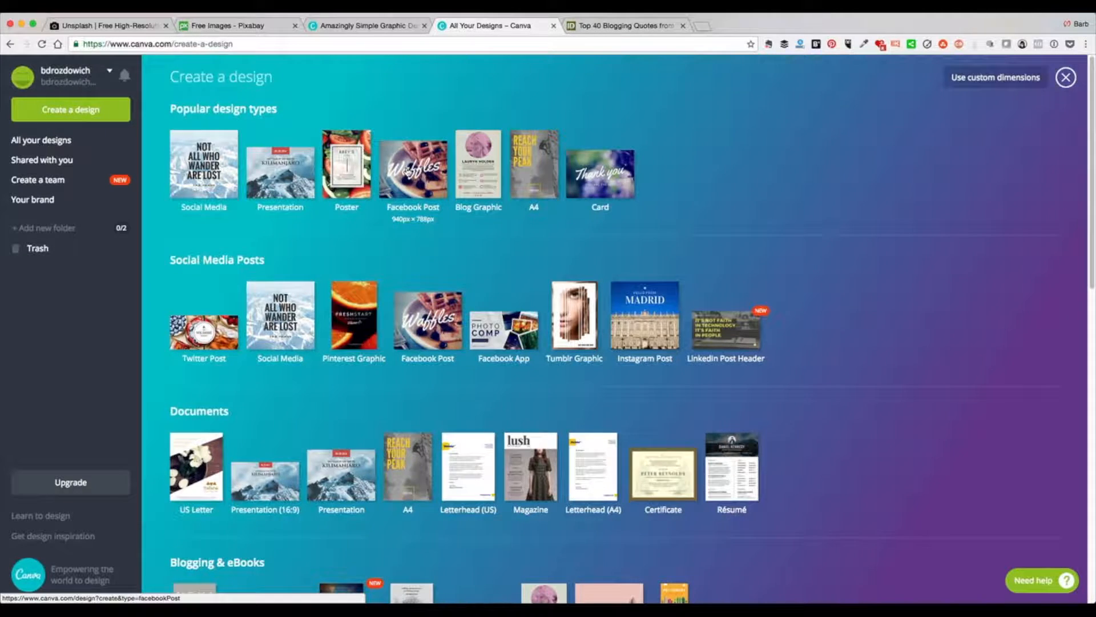
{"action": "left_click", "coordinate": [407, 171]}
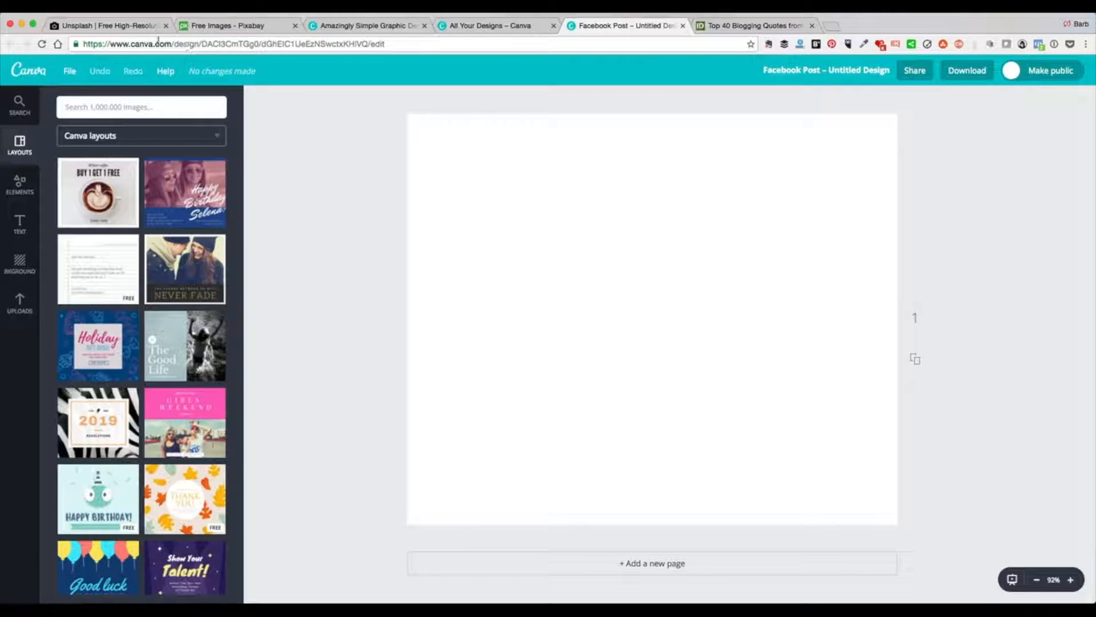
Switch to Unsplash, search for "sunsets" and look through the photos for a suitable background.
{"action": "left_click", "coordinate": [96, 26]}
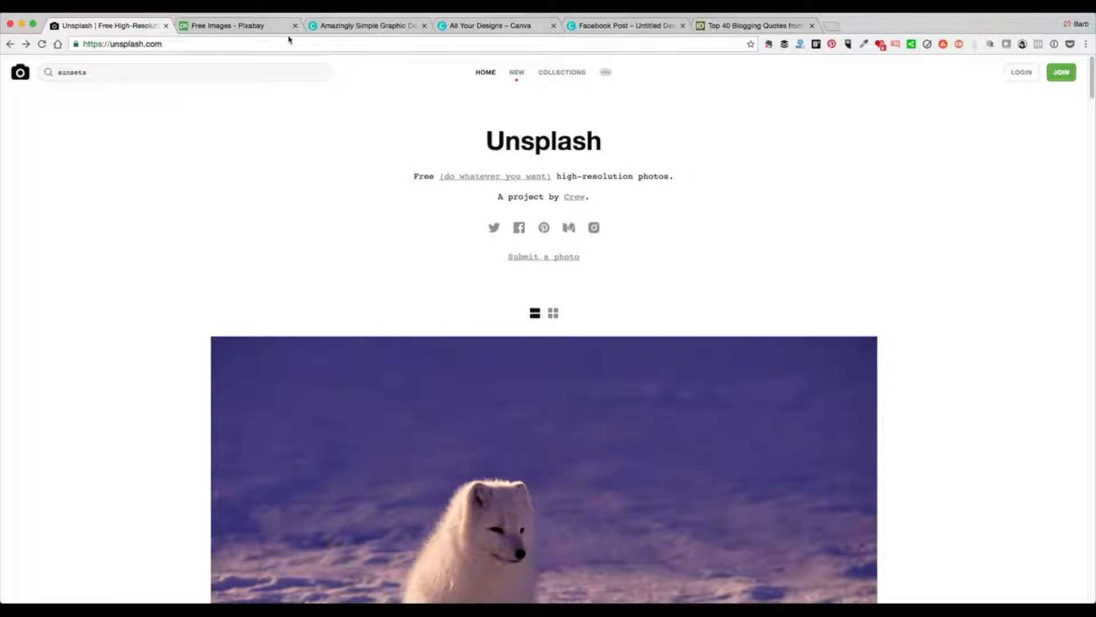
{"action": "left_click", "coordinate": [100, 73]}
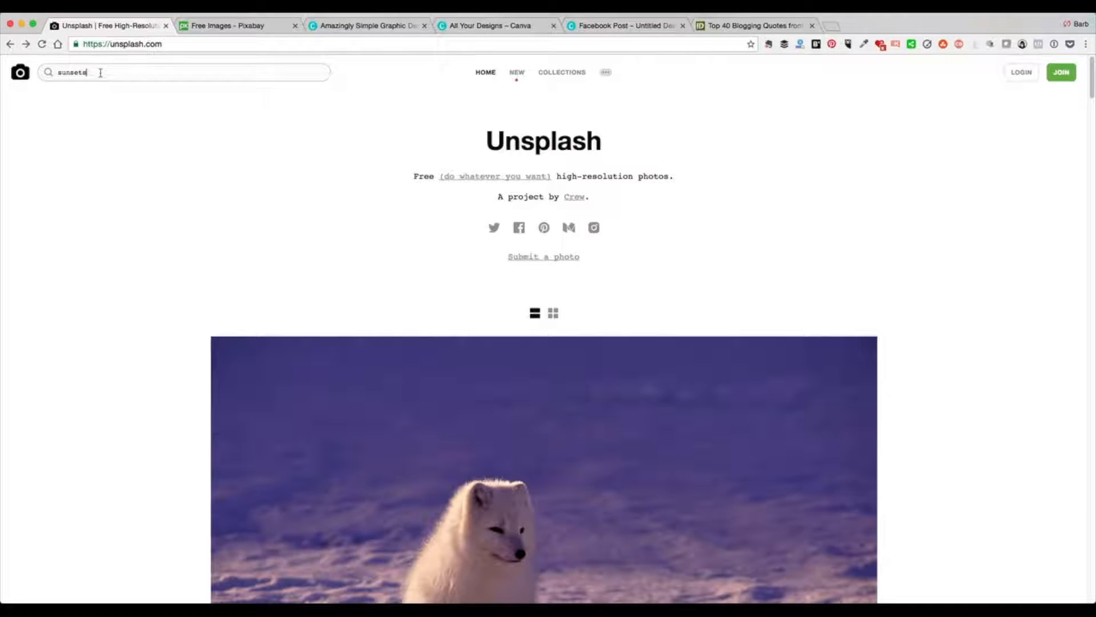
{"action": "key", "text": "Return"}
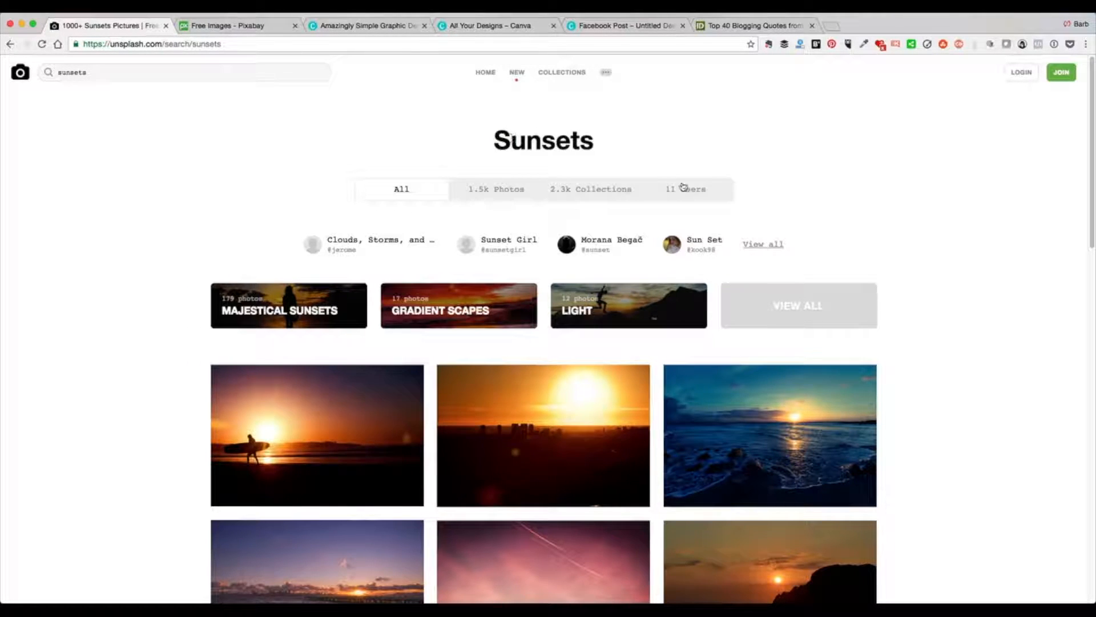
{"action": "scroll", "coordinate": [915, 192], "scroll_direction": "down", "scroll_amount": 1}
{"action": "scroll", "coordinate": [915, 192], "scroll_direction": "down", "scroll_amount": 5}
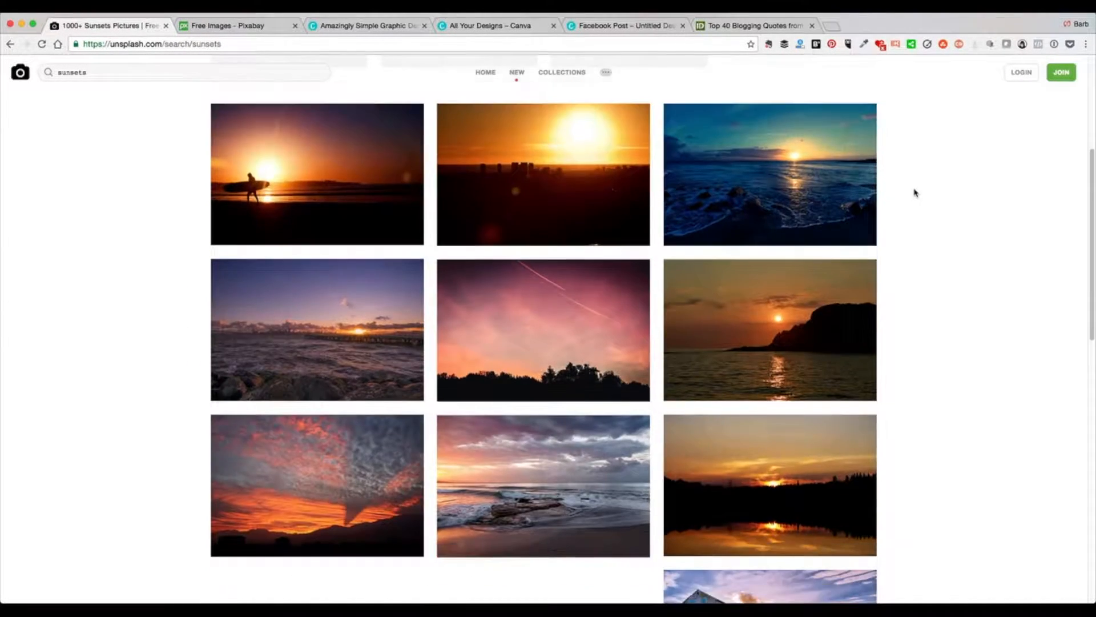
{"action": "scroll", "coordinate": [915, 193], "scroll_direction": "up", "scroll_amount": 3}
{"action": "scroll", "coordinate": [916, 192], "scroll_direction": "up", "scroll_amount": 2}
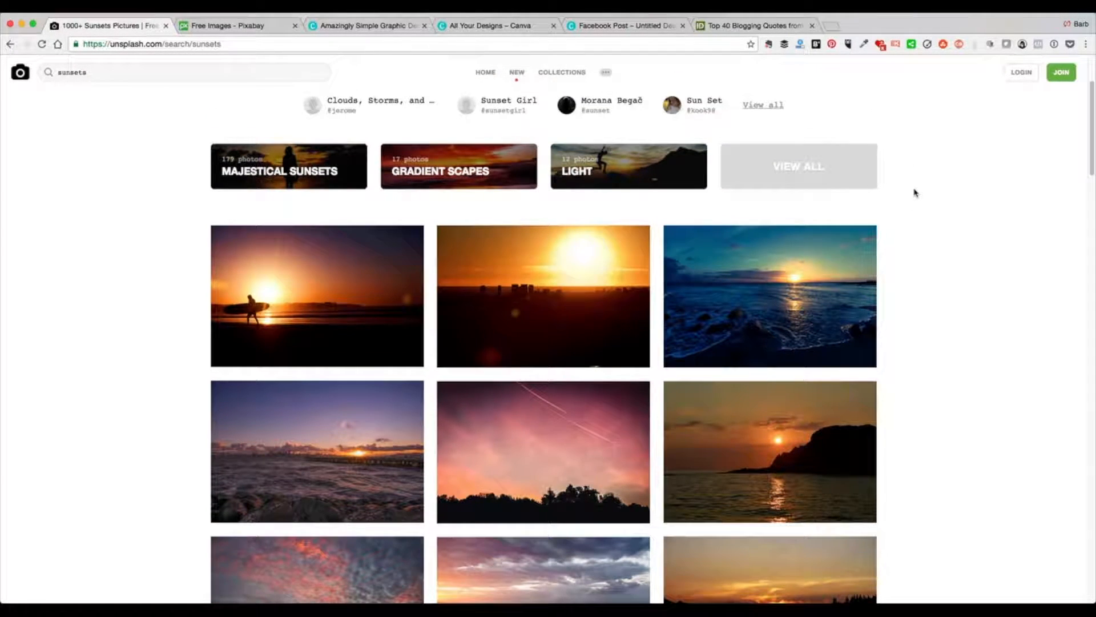
{"action": "scroll", "coordinate": [916, 192], "scroll_direction": "down", "scroll_amount": 7}
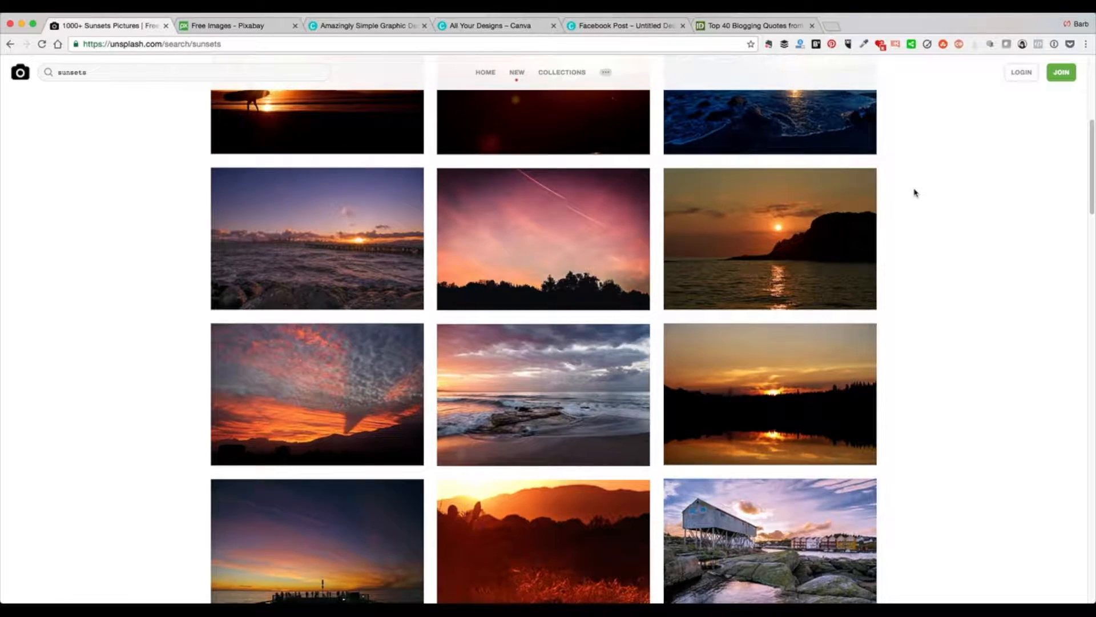
{"action": "scroll", "coordinate": [915, 193], "scroll_direction": "down", "scroll_amount": 10}
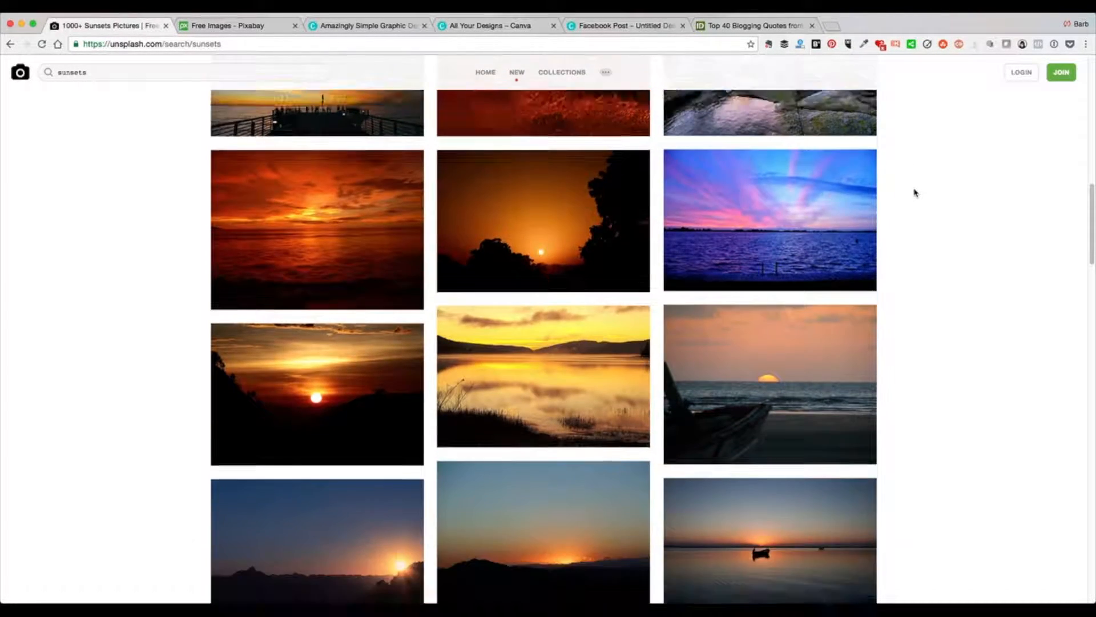
{"action": "scroll", "coordinate": [916, 192], "scroll_direction": "down", "scroll_amount": 1}
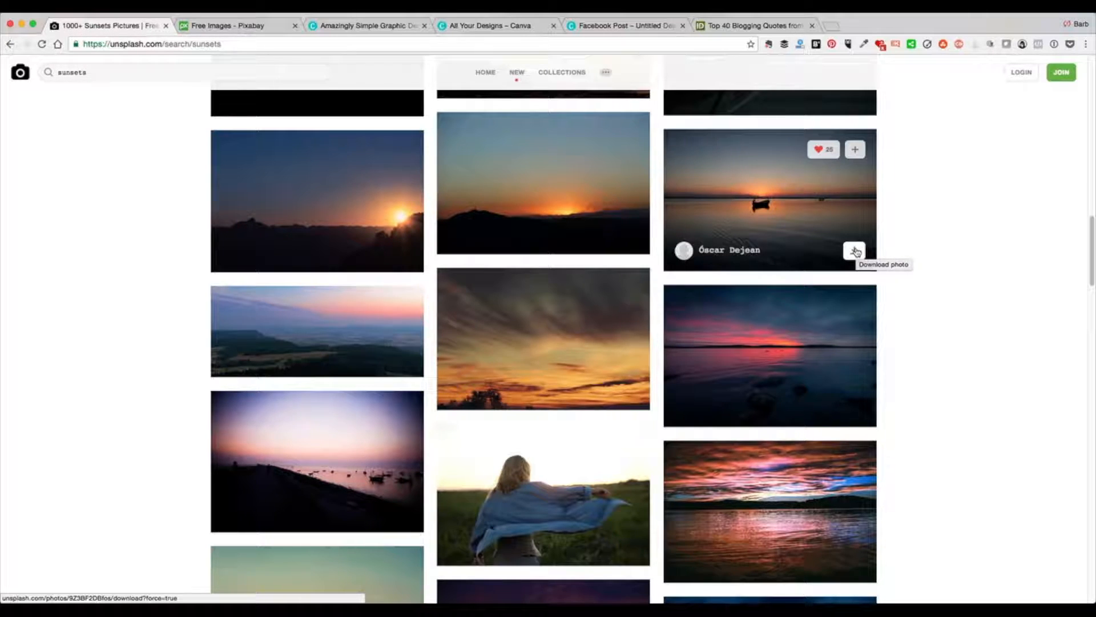
Switch to Pixabay, search for "sunset" and look through the free images.
{"action": "left_click", "coordinate": [228, 25]}
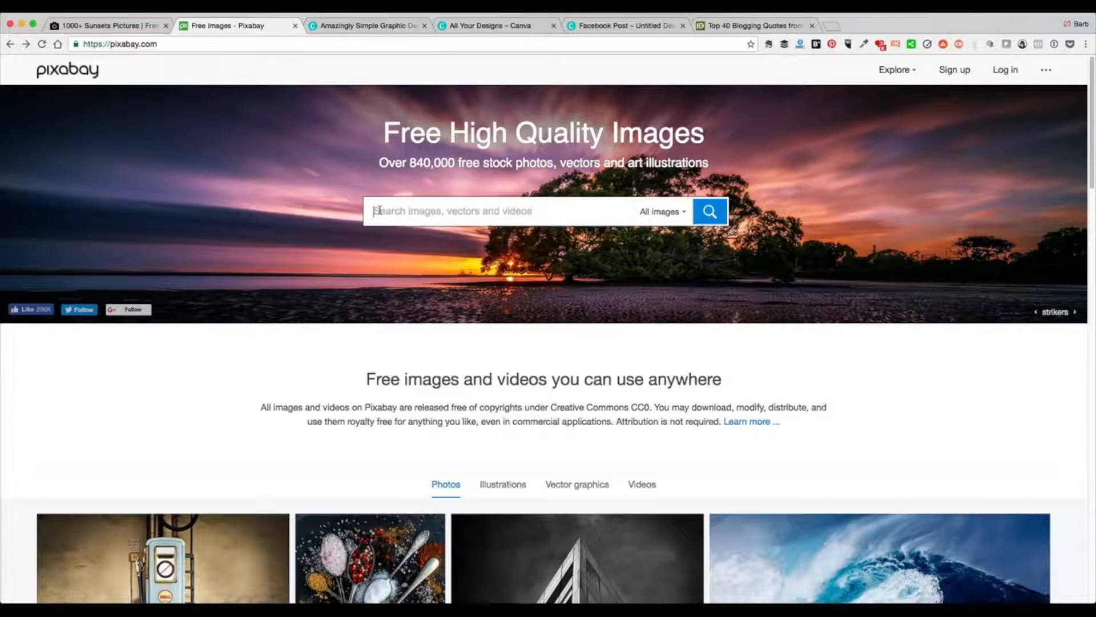
{"action": "type", "text": "sunset"}
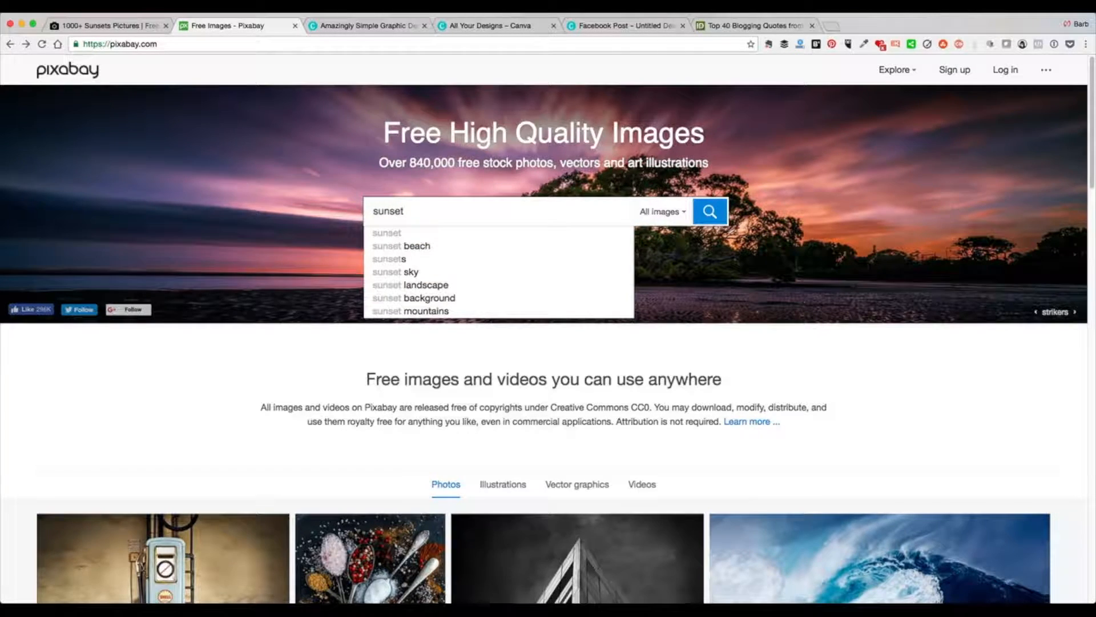
{"action": "key", "text": "Return"}
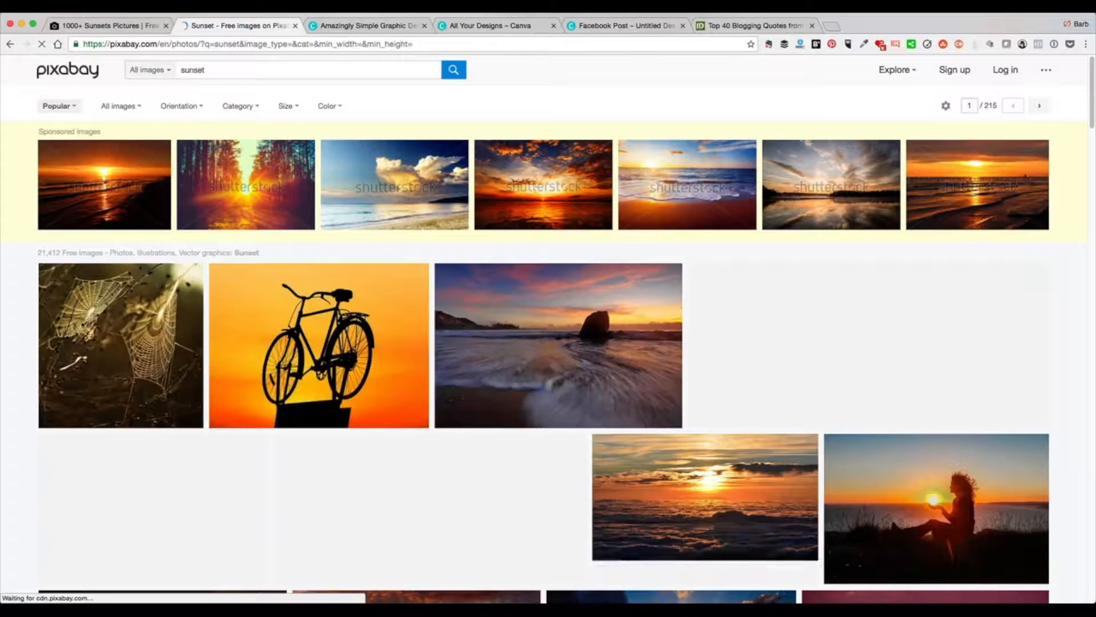
{"action": "scroll", "coordinate": [562, 321], "scroll_direction": "down", "scroll_amount": 5}
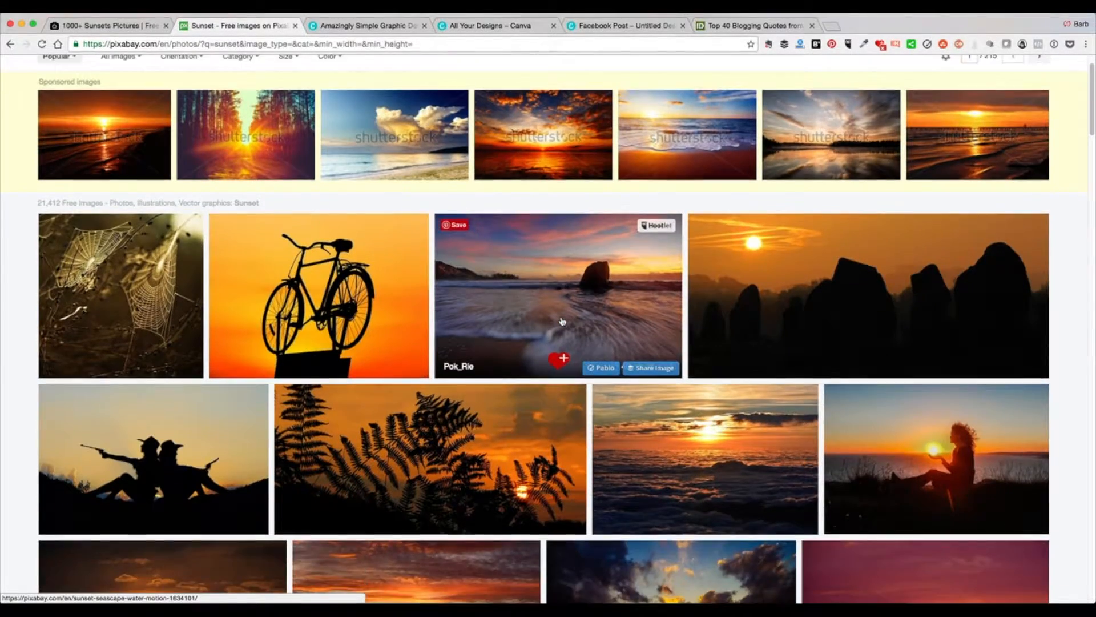
{"action": "scroll", "coordinate": [562, 321], "scroll_direction": "down", "scroll_amount": 3}
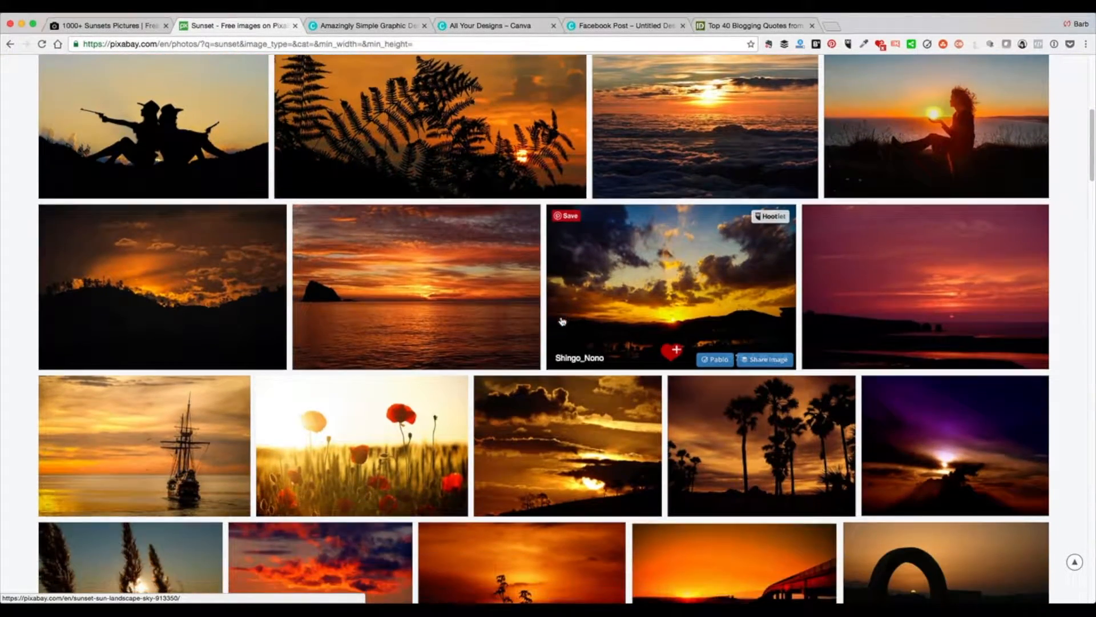
{"action": "scroll", "coordinate": [562, 321], "scroll_direction": "down", "scroll_amount": 2}
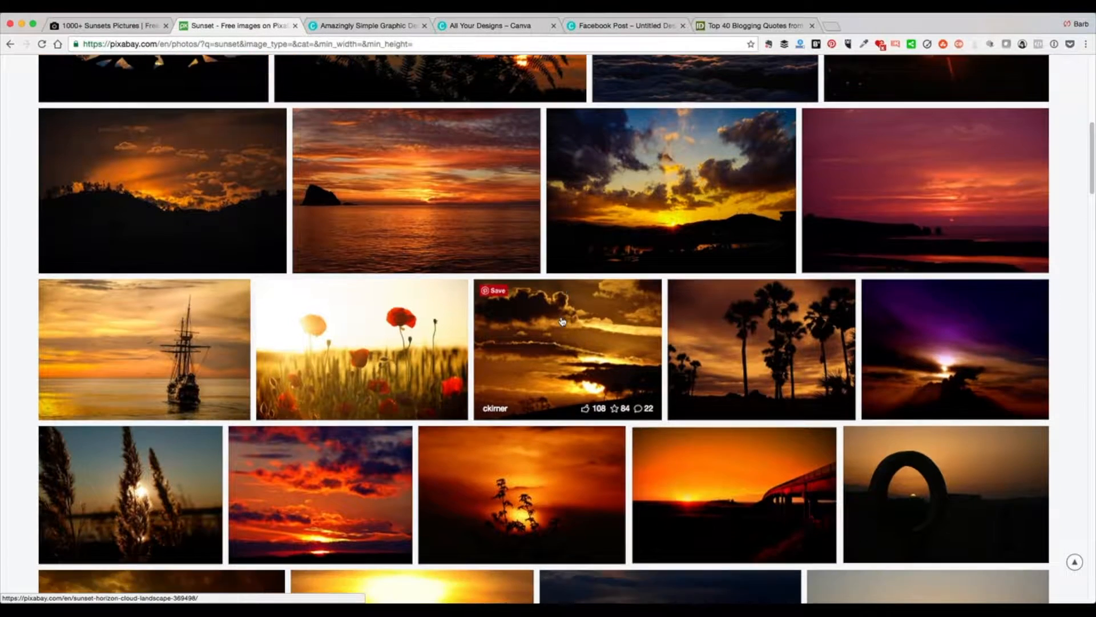
{"action": "scroll", "coordinate": [562, 321], "scroll_direction": "down", "scroll_amount": 1}
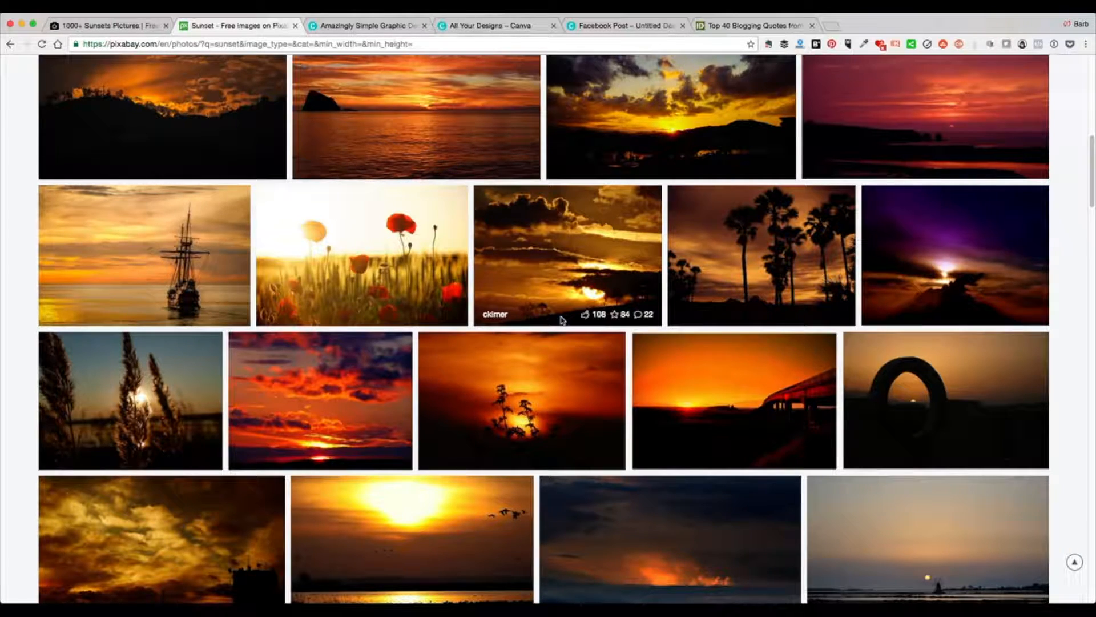
Return to the blank Facebook Post design in Canva and look through the ready-made layouts.
{"action": "left_click", "coordinate": [616, 27]}
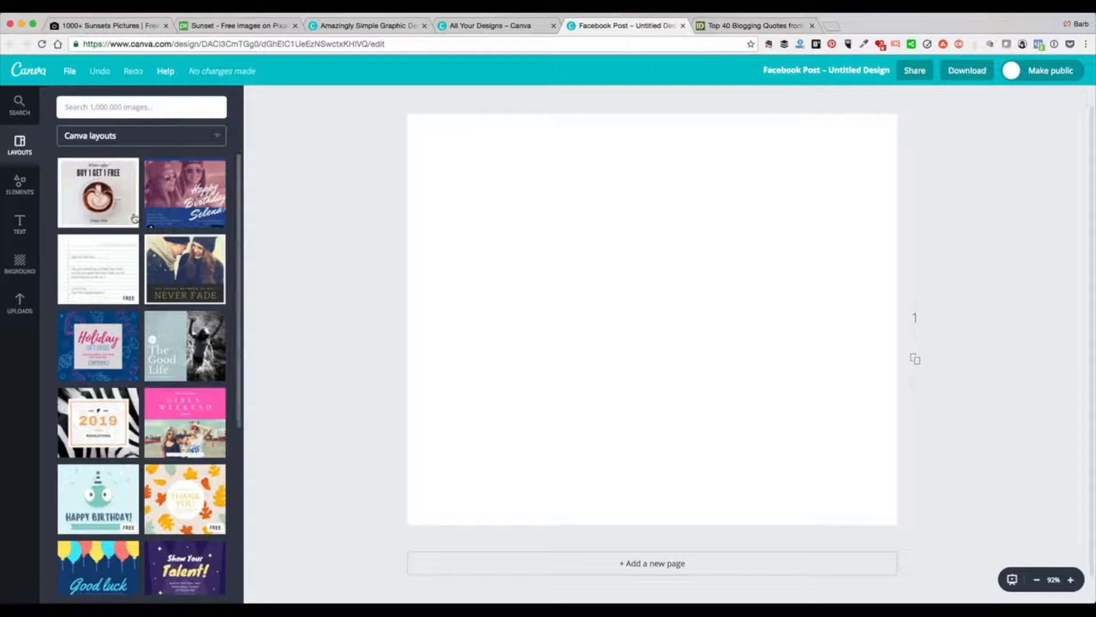
{"action": "scroll", "coordinate": [135, 411], "scroll_direction": "down", "scroll_amount": 3}
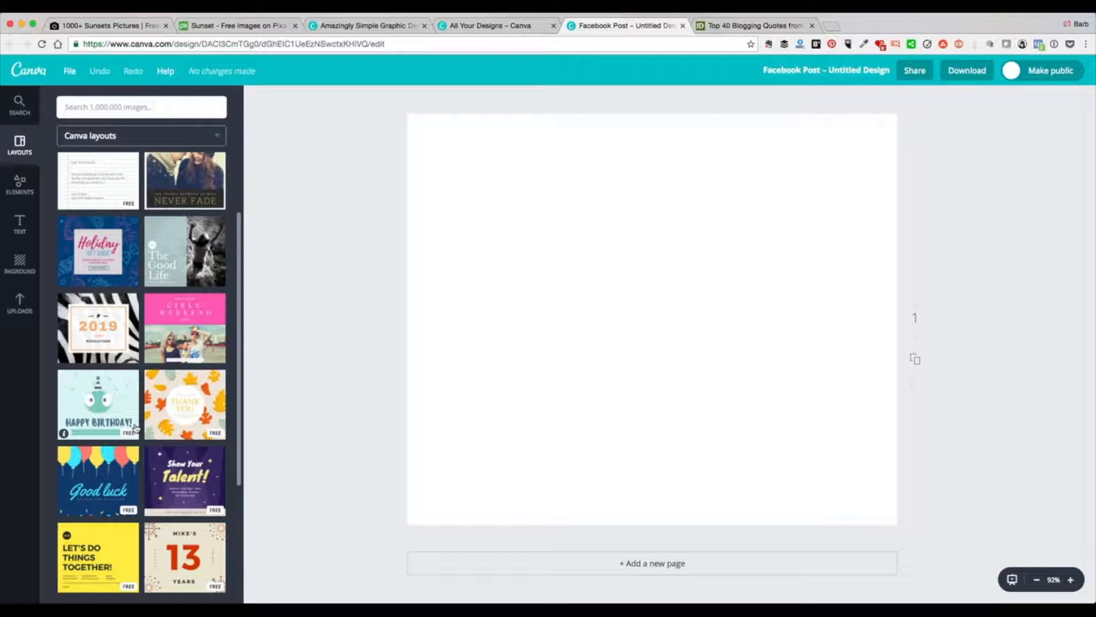
{"action": "scroll", "coordinate": [134, 425], "scroll_direction": "up", "scroll_amount": 1}
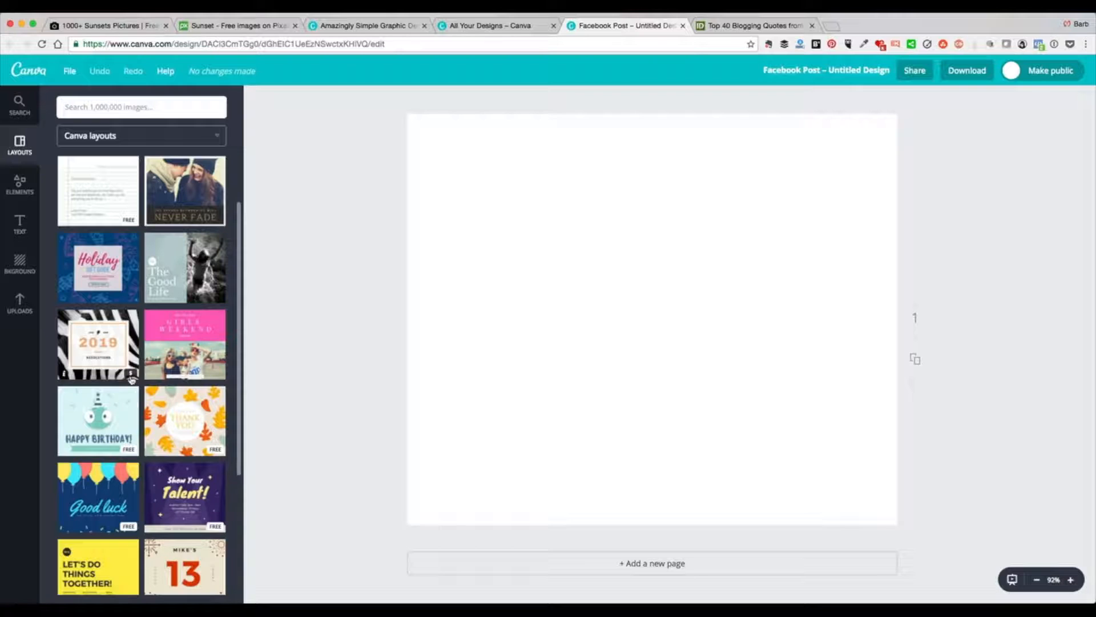
{"action": "scroll", "coordinate": [132, 380], "scroll_direction": "down", "scroll_amount": 5}
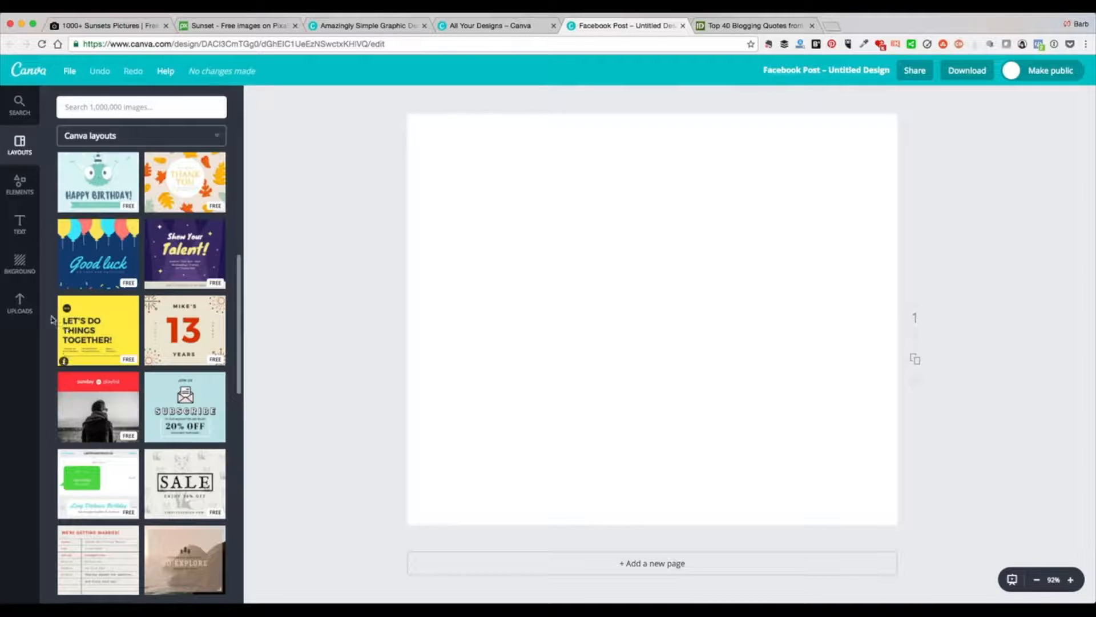
Add the purple and pink sunset photo from the uploaded images to the blank page.
{"action": "left_click", "coordinate": [20, 301]}
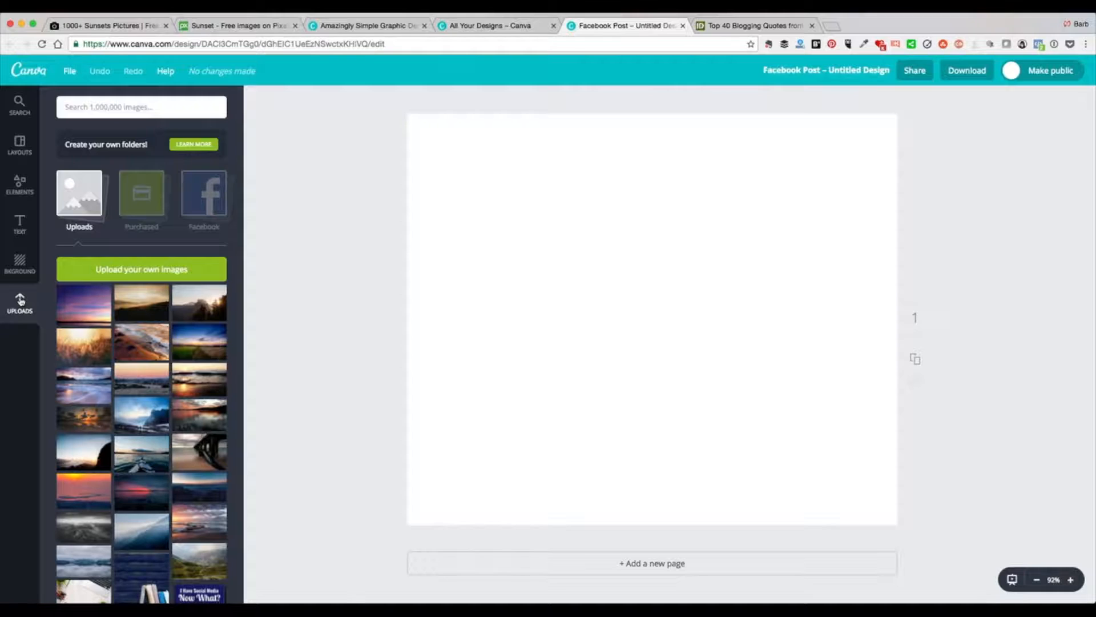
{"action": "scroll", "coordinate": [121, 388], "scroll_direction": "down", "scroll_amount": 5}
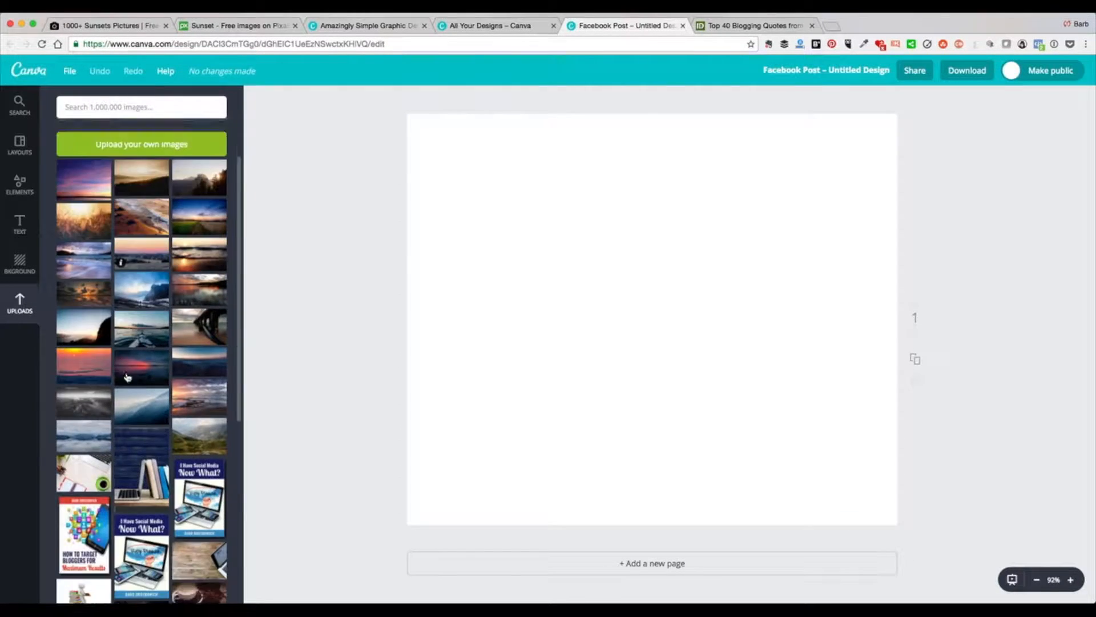
{"action": "scroll", "coordinate": [127, 377], "scroll_direction": "up", "scroll_amount": 5}
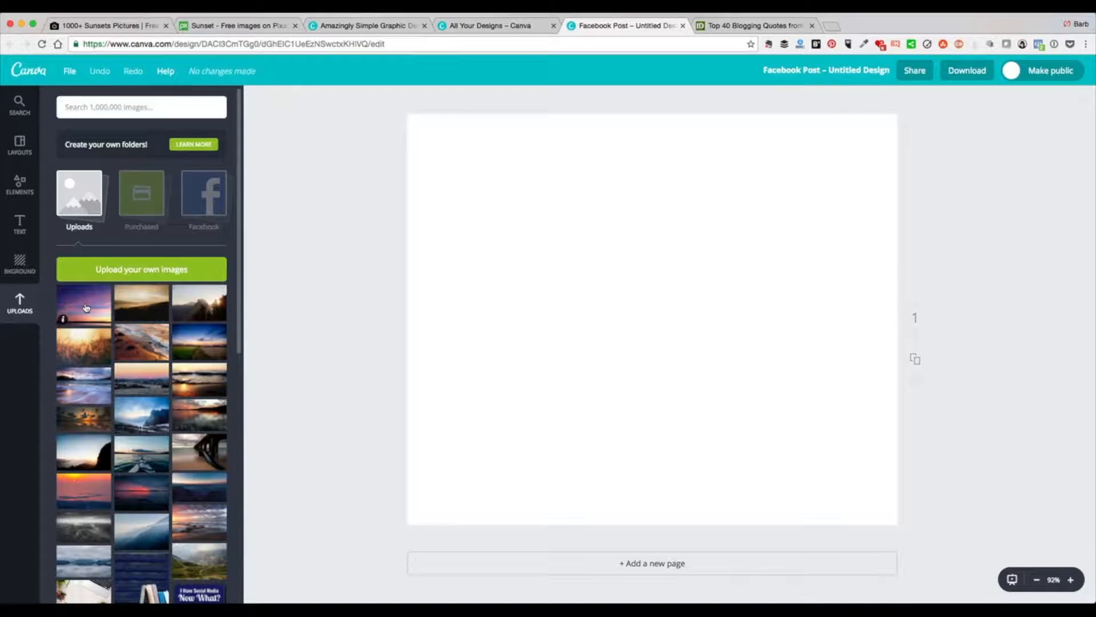
{"action": "left_click", "coordinate": [86, 310]}
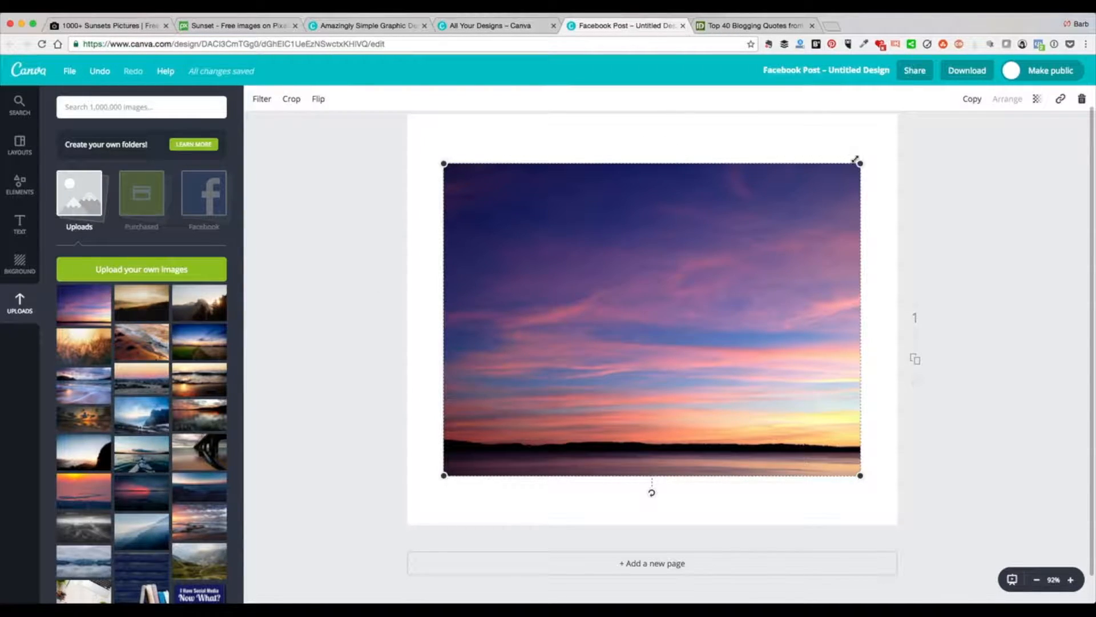
Enlarge the sunset photo from two opposite corners until it covers the whole page.
{"action": "left_click_drag", "start_coordinate": [861, 163], "coordinate": [915, 101]}
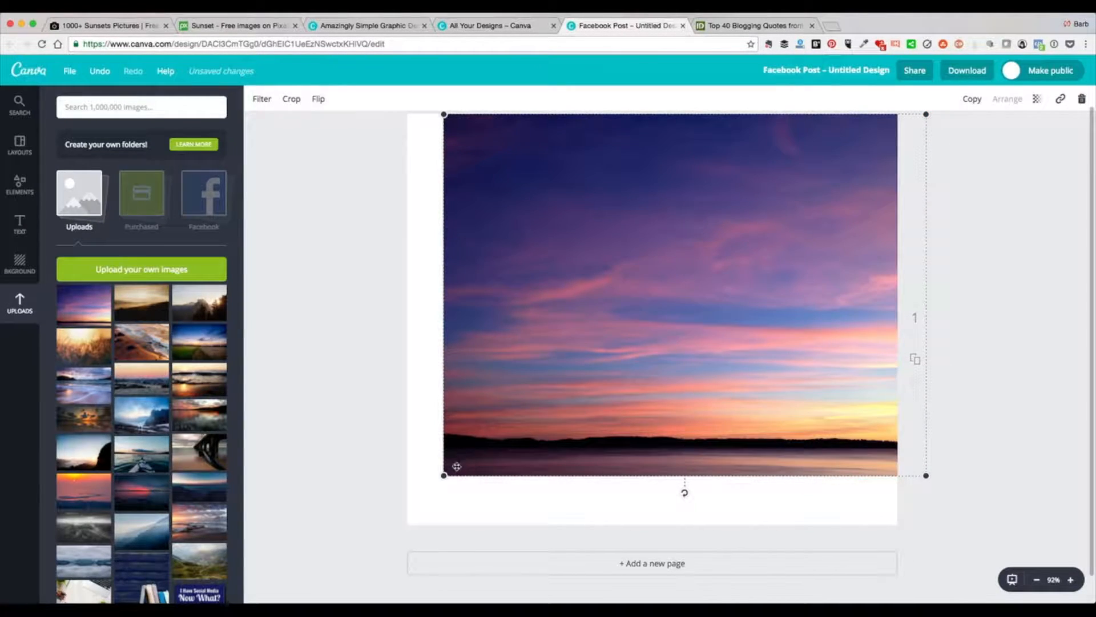
{"action": "left_click_drag", "start_coordinate": [443, 474], "coordinate": [391, 542]}
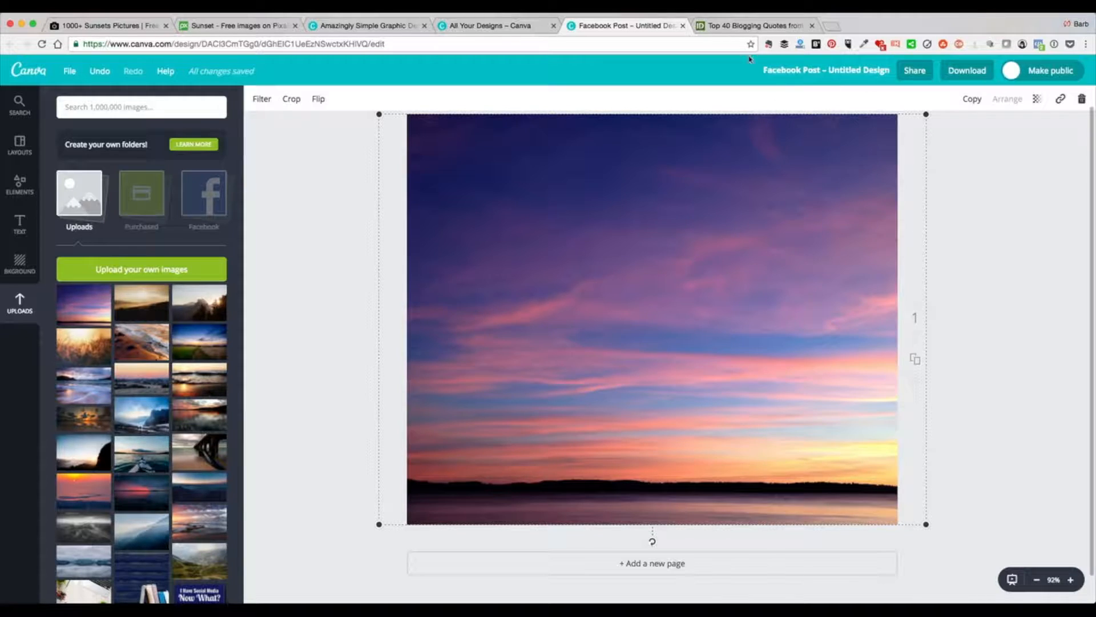
Switch to the Top 40 Blogging Quotes page, dismiss its video sign-up overlay and copy the text of quote #1.
{"action": "left_click", "coordinate": [737, 30]}
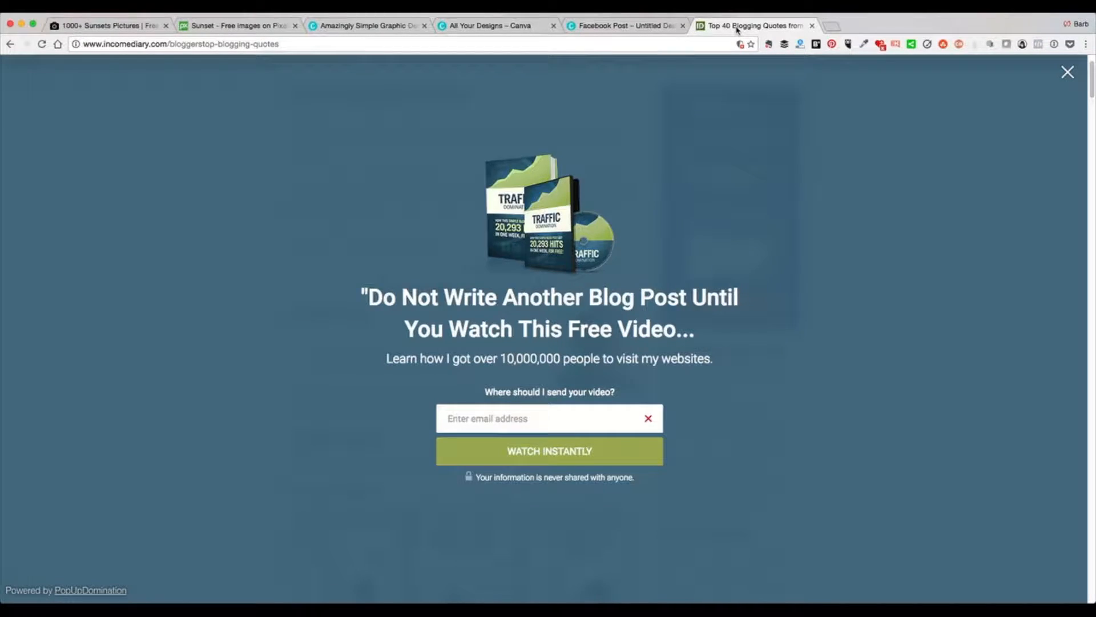
{"action": "left_click", "coordinate": [1068, 72]}
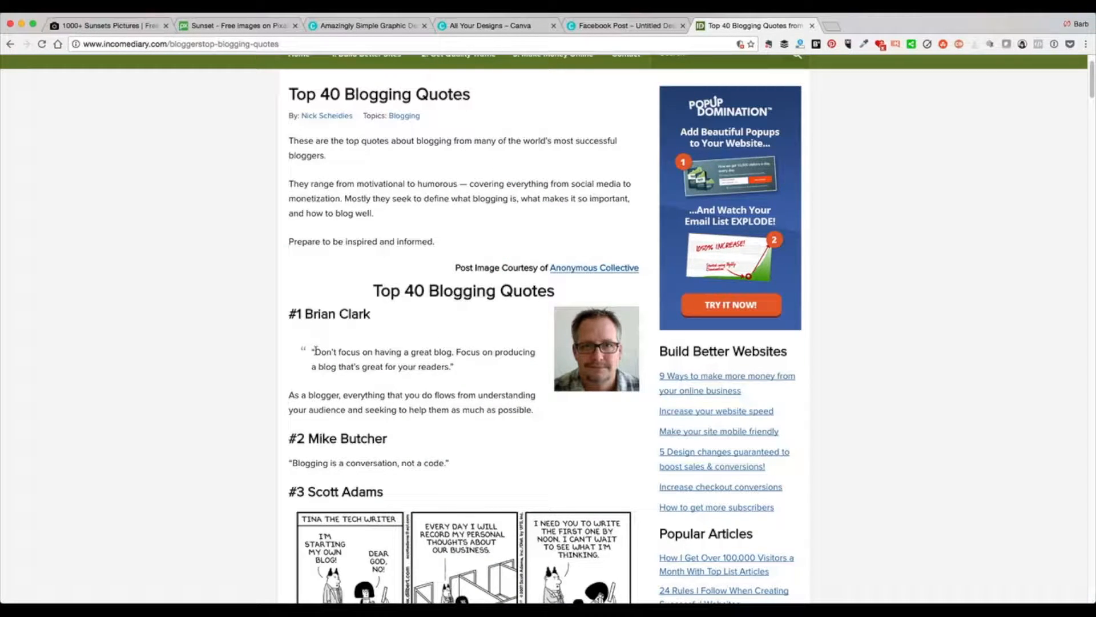
{"action": "left_click_drag", "start_coordinate": [314, 350], "coordinate": [451, 370]}
{"action": "key", "text": "super+c"}
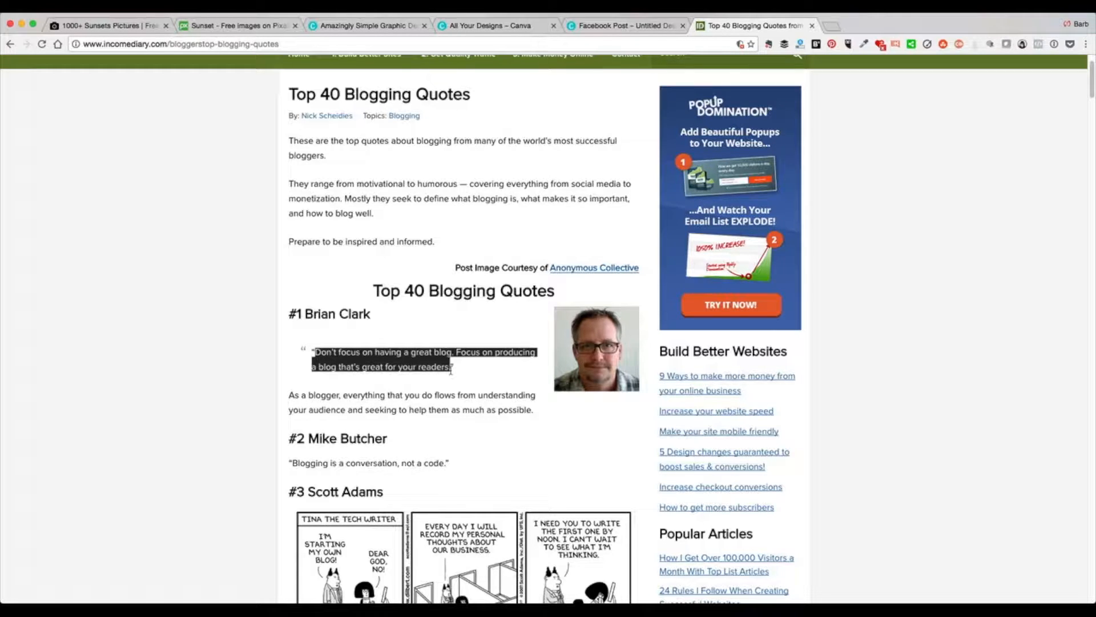
Return to the Facebook Post design and add a heading containing the copied quote, "Don't focus on having a great blog...".
{"action": "left_click", "coordinate": [606, 28]}
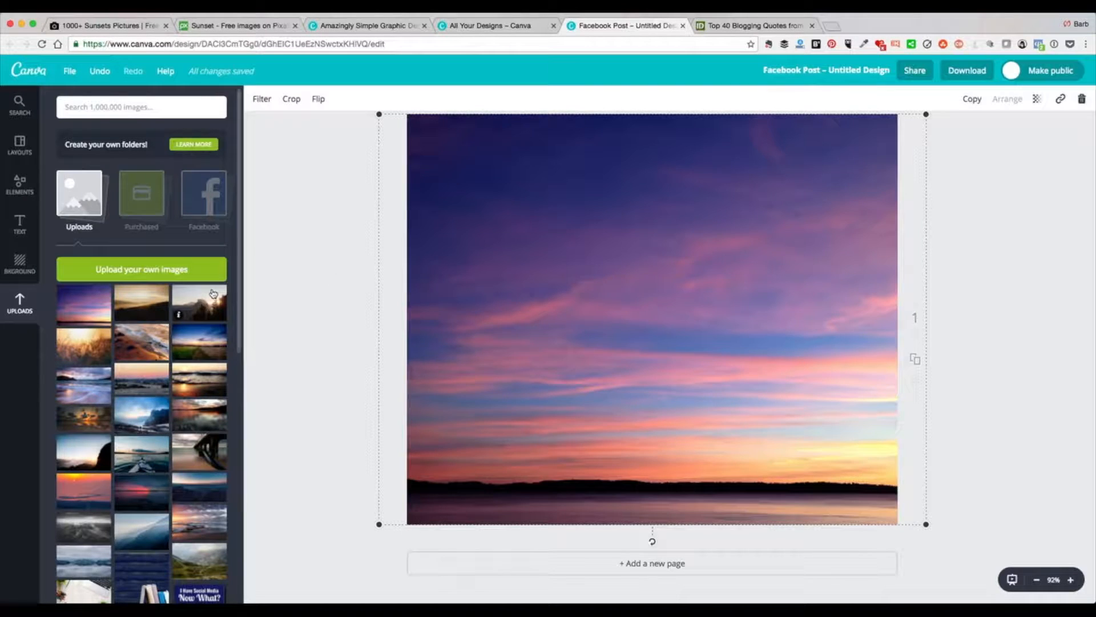
{"action": "left_click", "coordinate": [20, 222]}
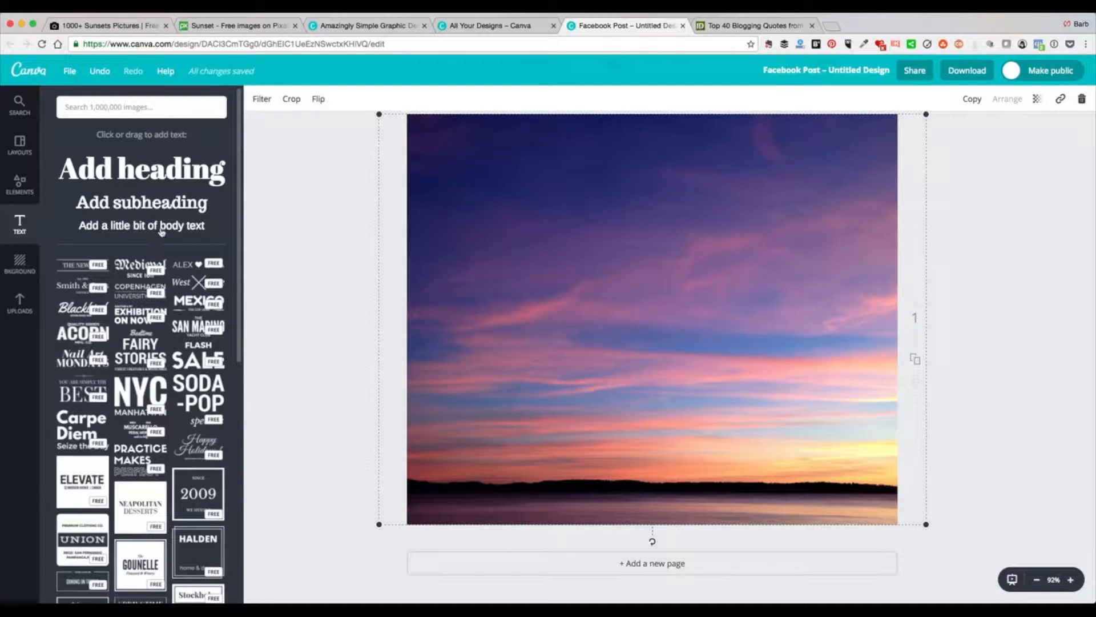
{"action": "left_click", "coordinate": [165, 173]}
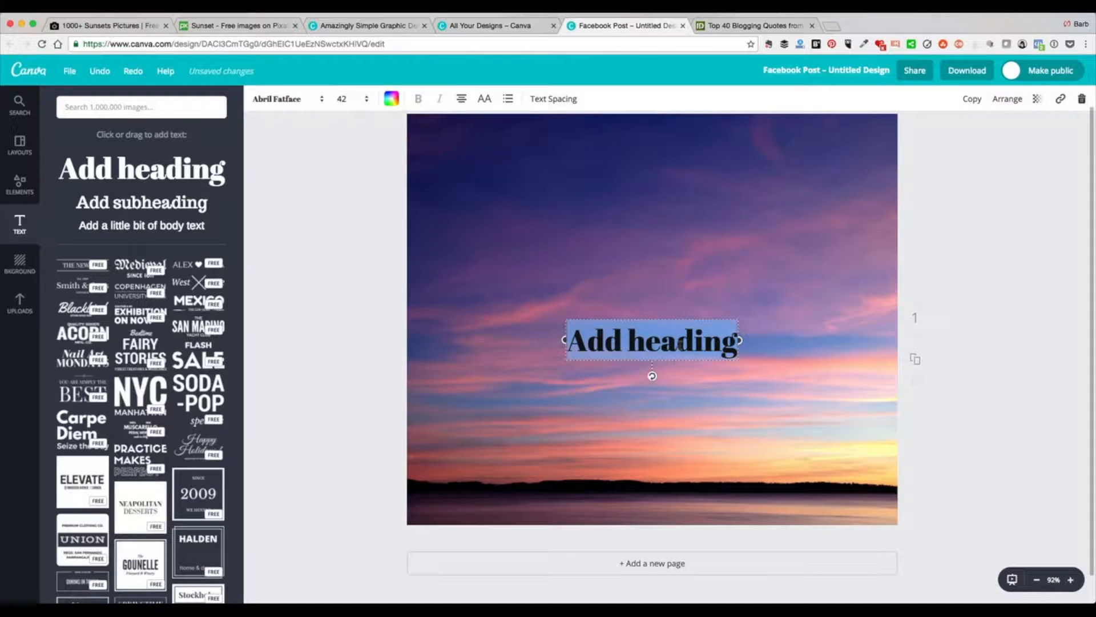
{"action": "key", "text": "super+v"}
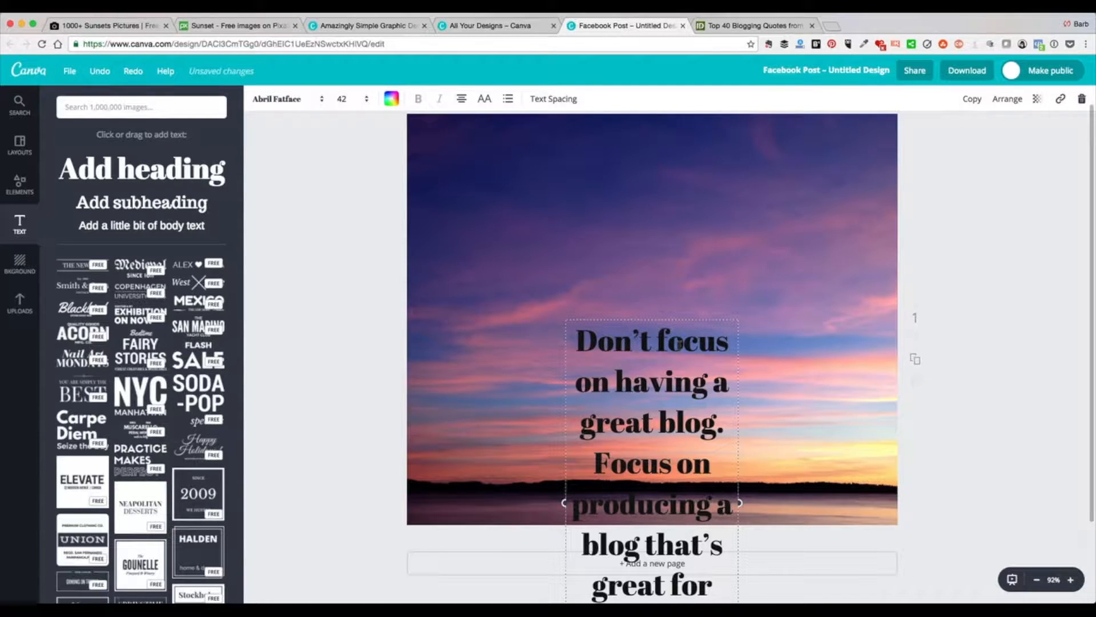
Set the quote's font size to 28 and its font to Cabin Sketch.
{"action": "left_click", "coordinate": [343, 100]}
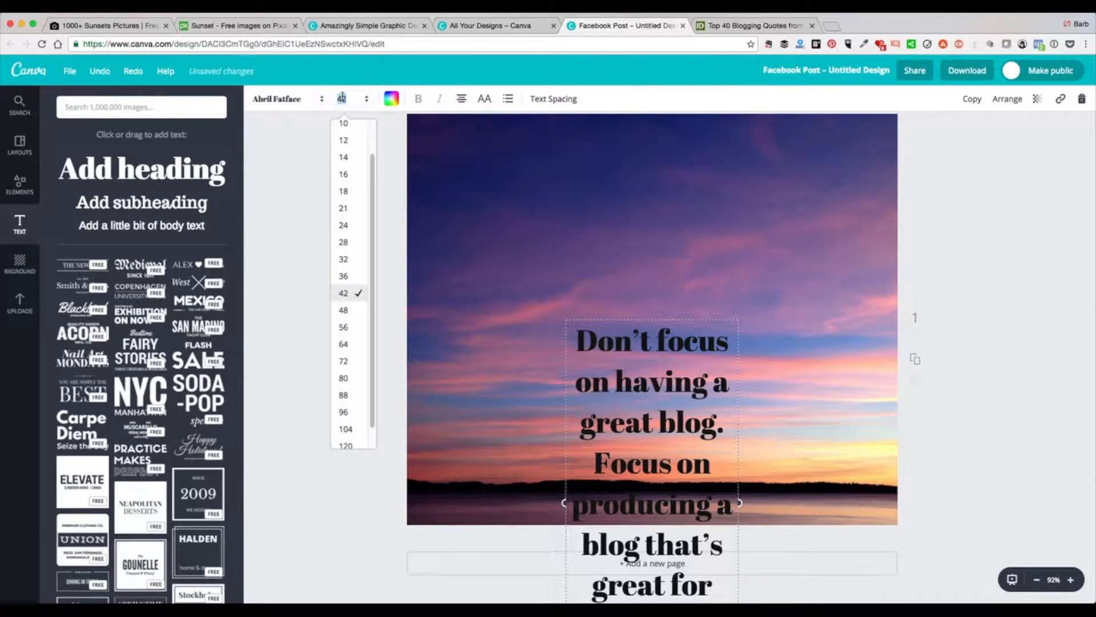
{"action": "left_click", "coordinate": [344, 242]}
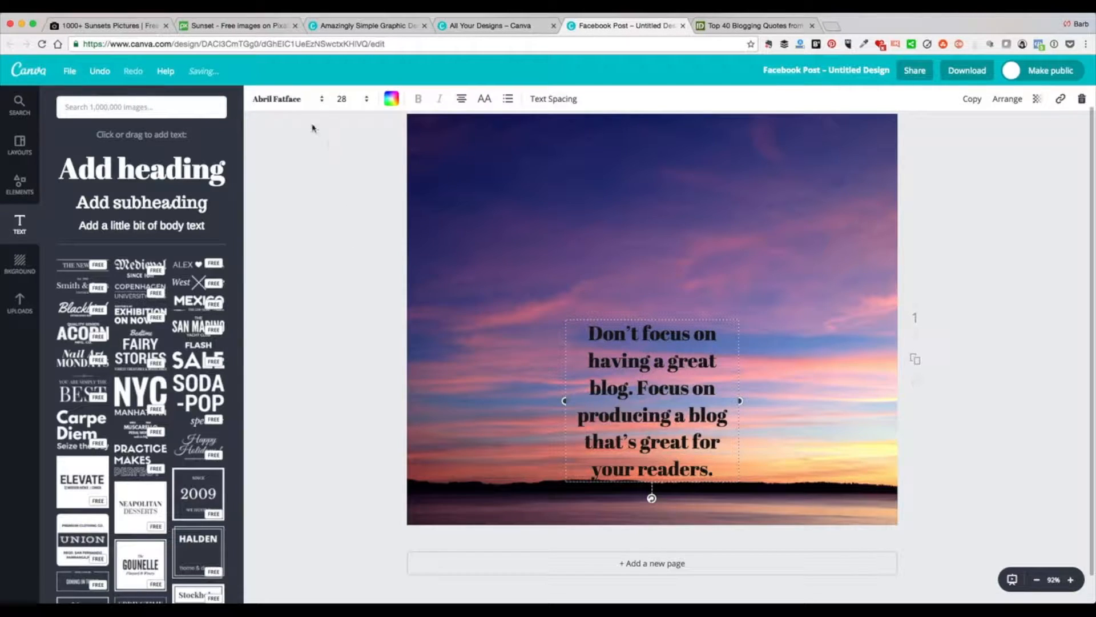
{"action": "left_click", "coordinate": [275, 101]}
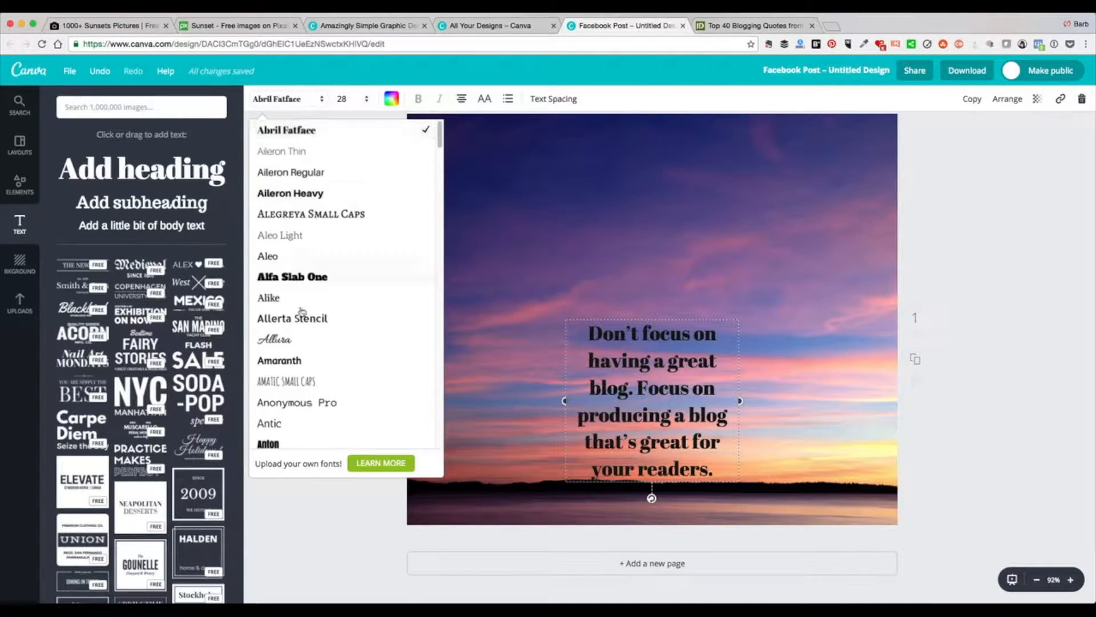
{"action": "scroll", "coordinate": [309, 333], "scroll_direction": "down", "scroll_amount": 5}
{"action": "scroll", "coordinate": [310, 334], "scroll_direction": "down", "scroll_amount": 5}
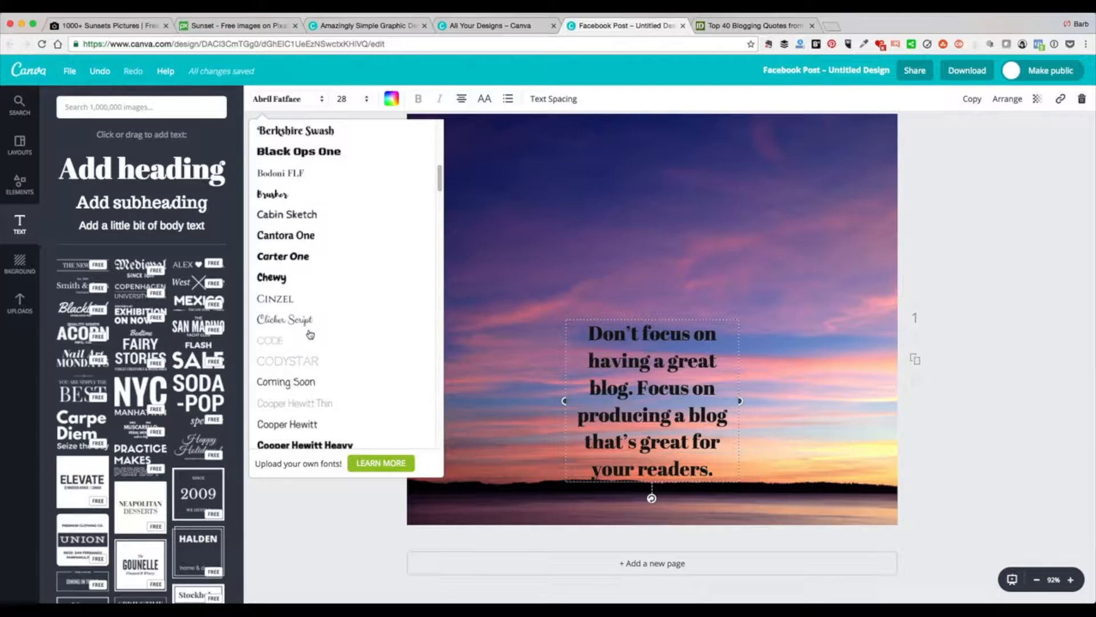
{"action": "scroll", "coordinate": [310, 334], "scroll_direction": "down", "scroll_amount": 1}
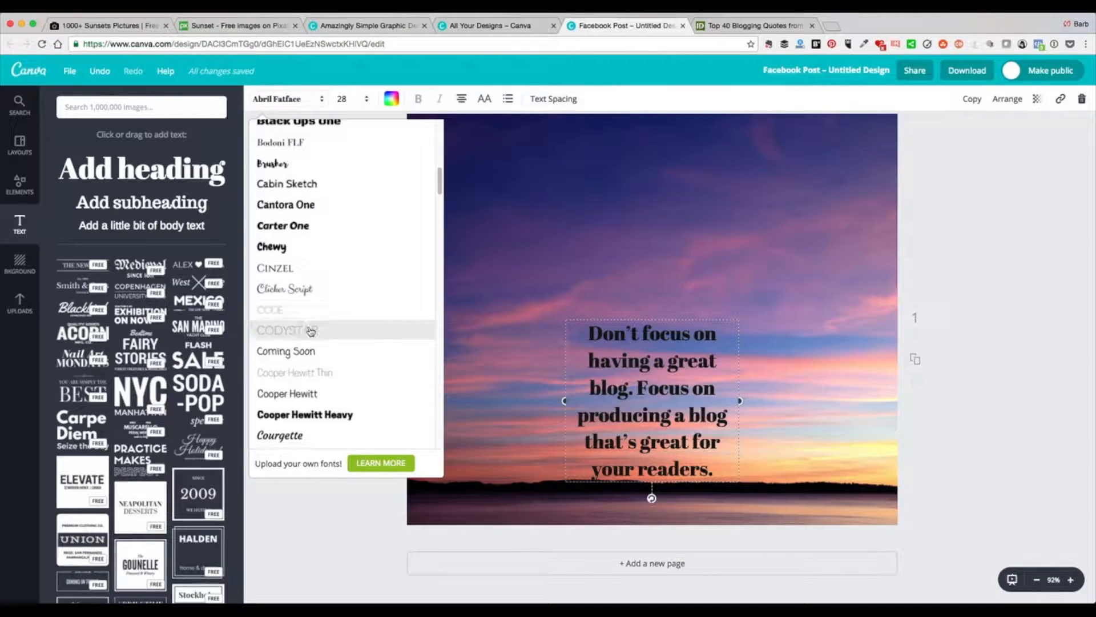
{"action": "left_click", "coordinate": [306, 184]}
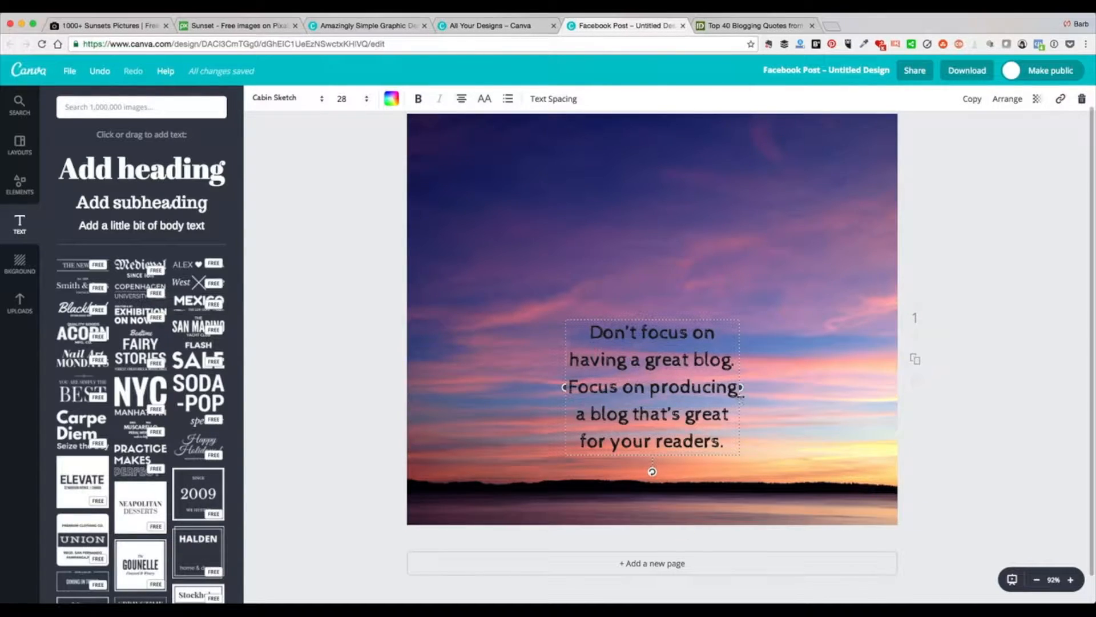
Widen the quote's text box on both sides so it runs over three lines, and move it up to mid-page.
{"action": "left_click_drag", "start_coordinate": [740, 387], "coordinate": [828, 371]}
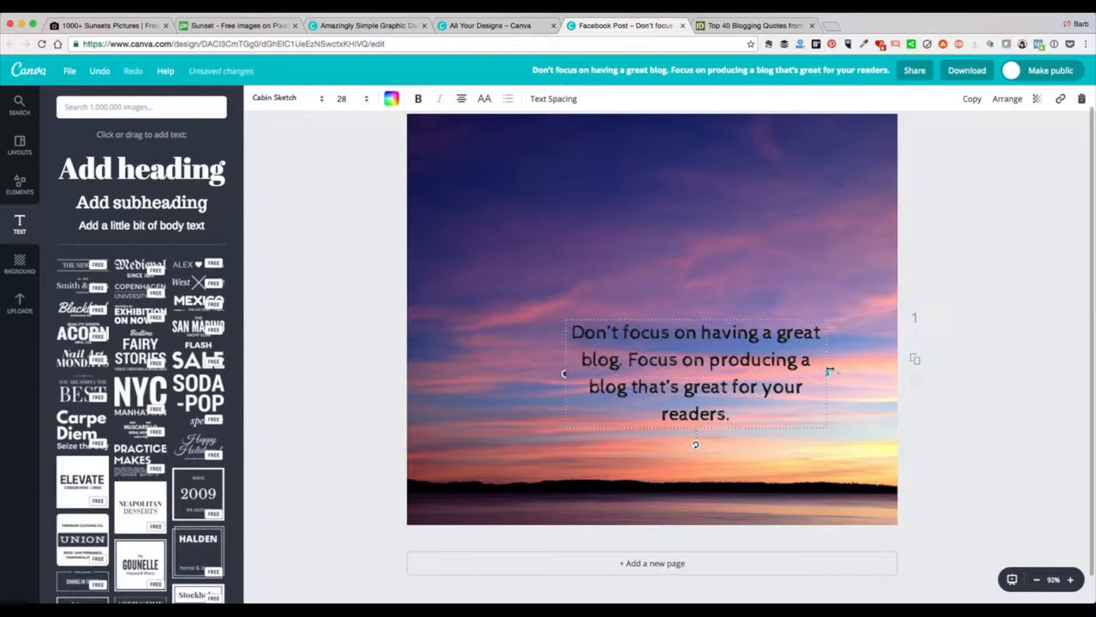
{"action": "left_click_drag", "start_coordinate": [564, 373], "coordinate": [497, 373]}
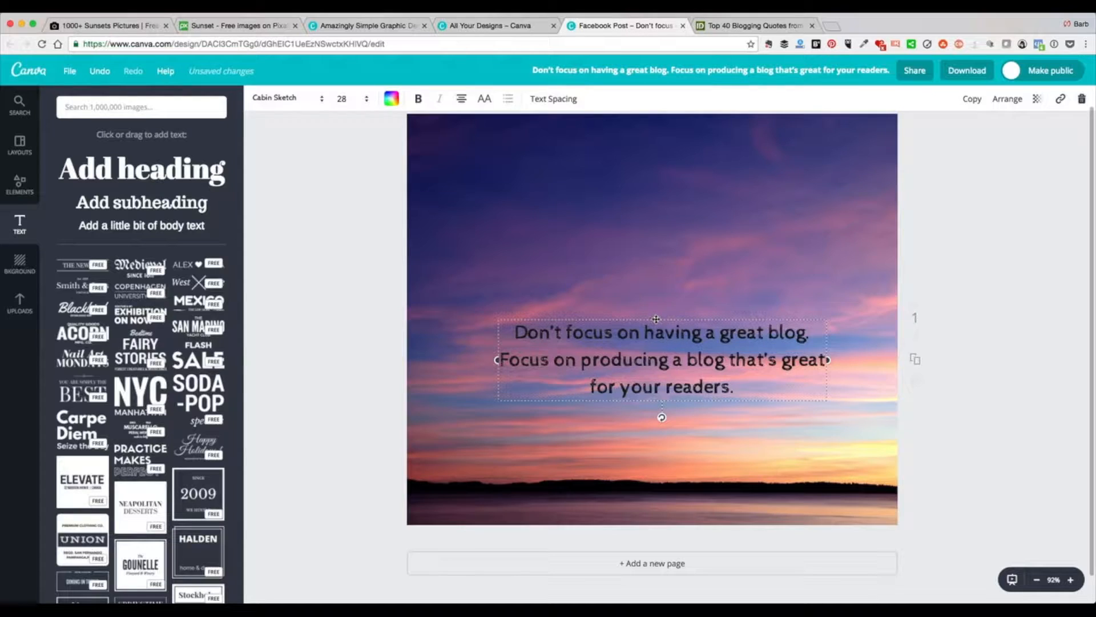
{"action": "left_click_drag", "start_coordinate": [657, 315], "coordinate": [654, 273]}
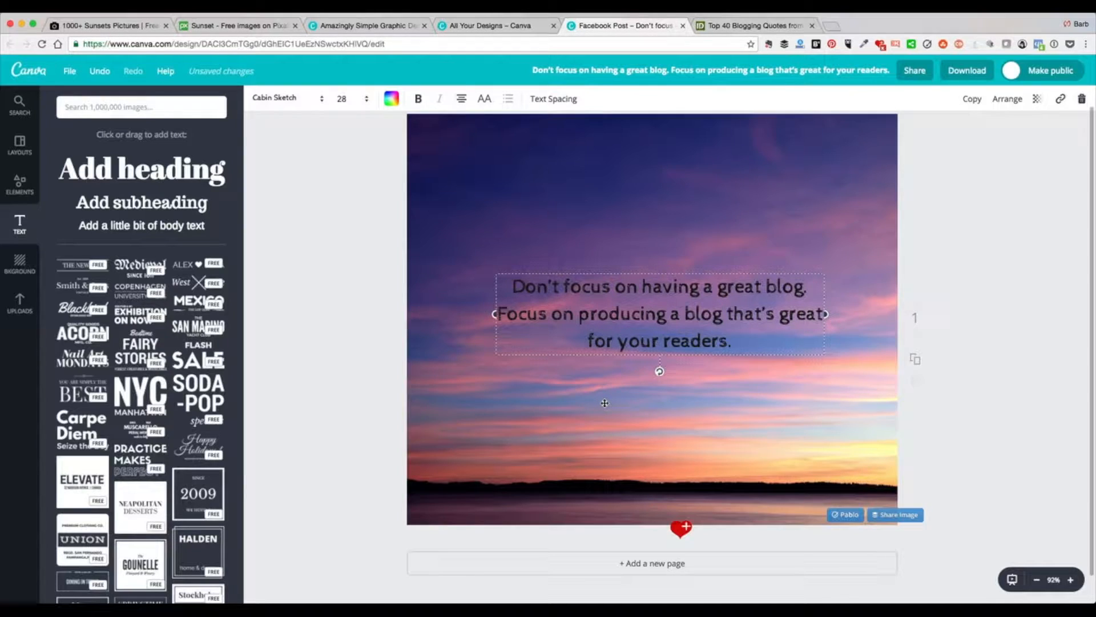
{"action": "left_click", "coordinate": [605, 403]}
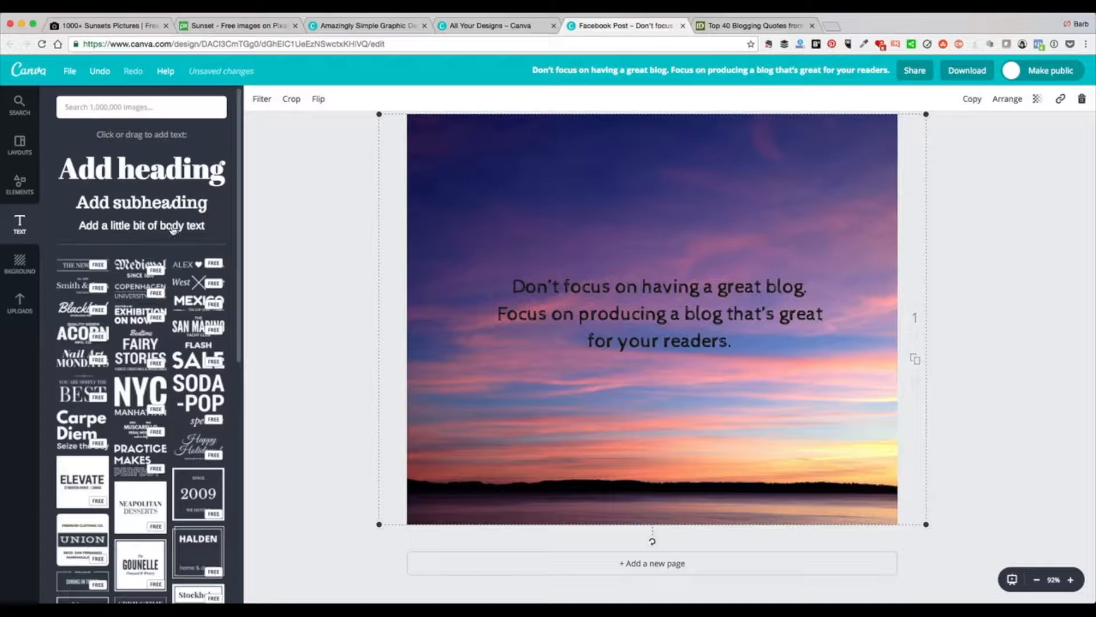
Add a body text line with the quote author's name and place it centred just below the quote.
{"action": "left_click", "coordinate": [168, 228]}
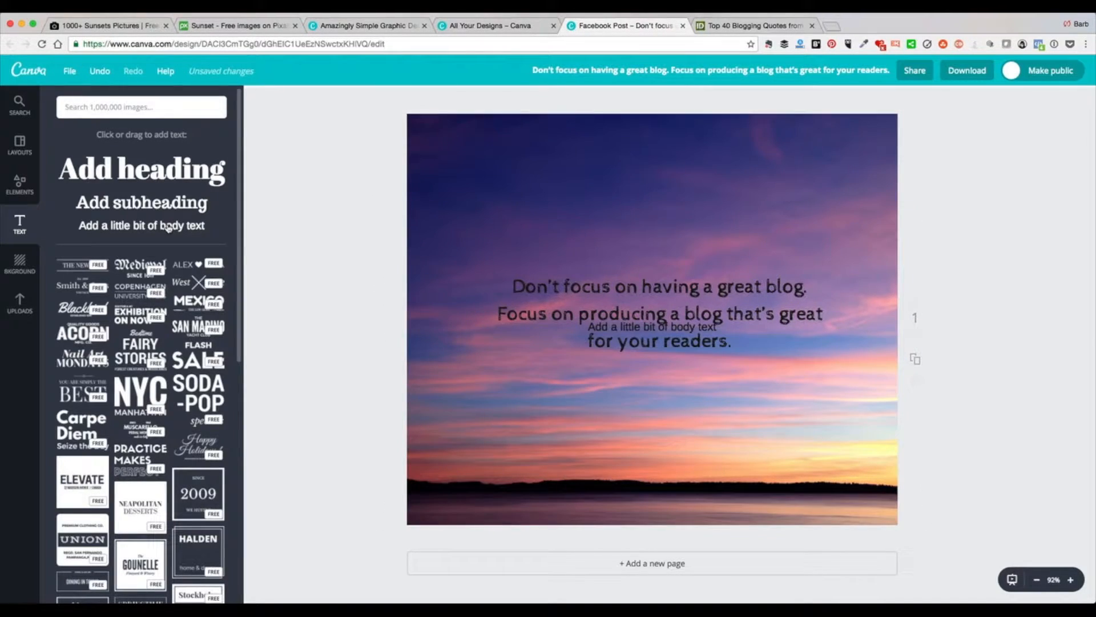
{"action": "type", "text": "Brian"}
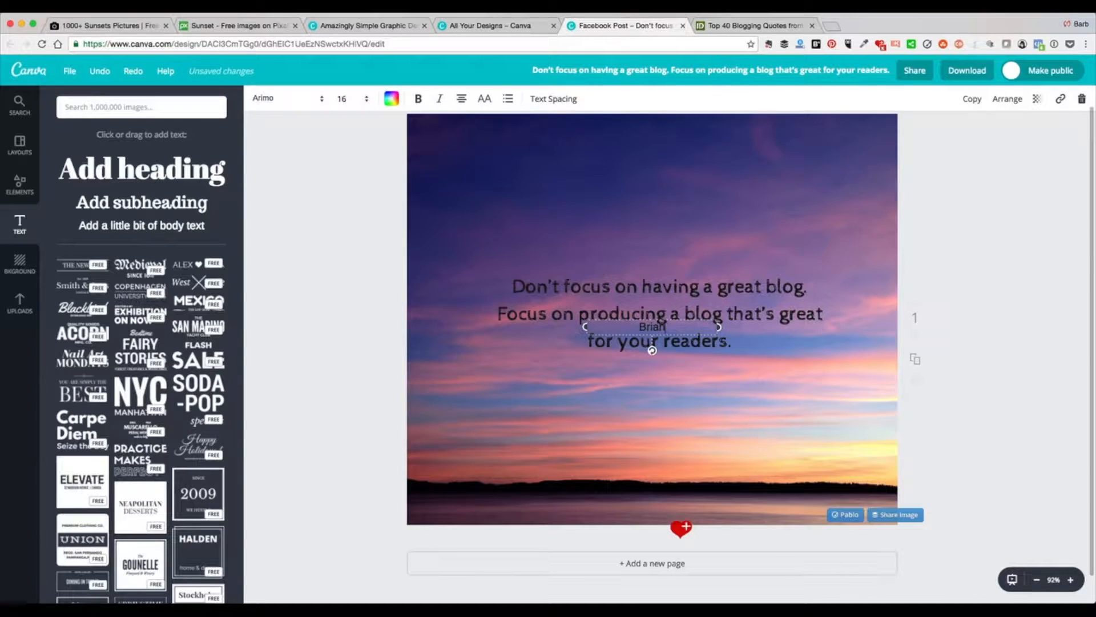
{"action": "type", "text": " Clark"}
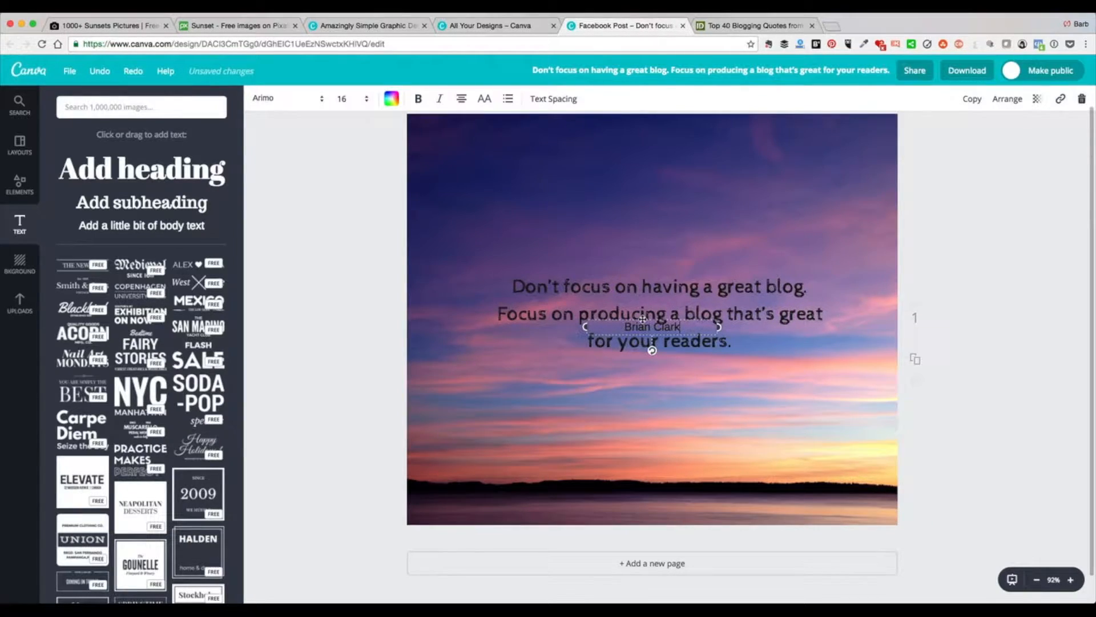
{"action": "left_click_drag", "start_coordinate": [645, 317], "coordinate": [656, 375]}
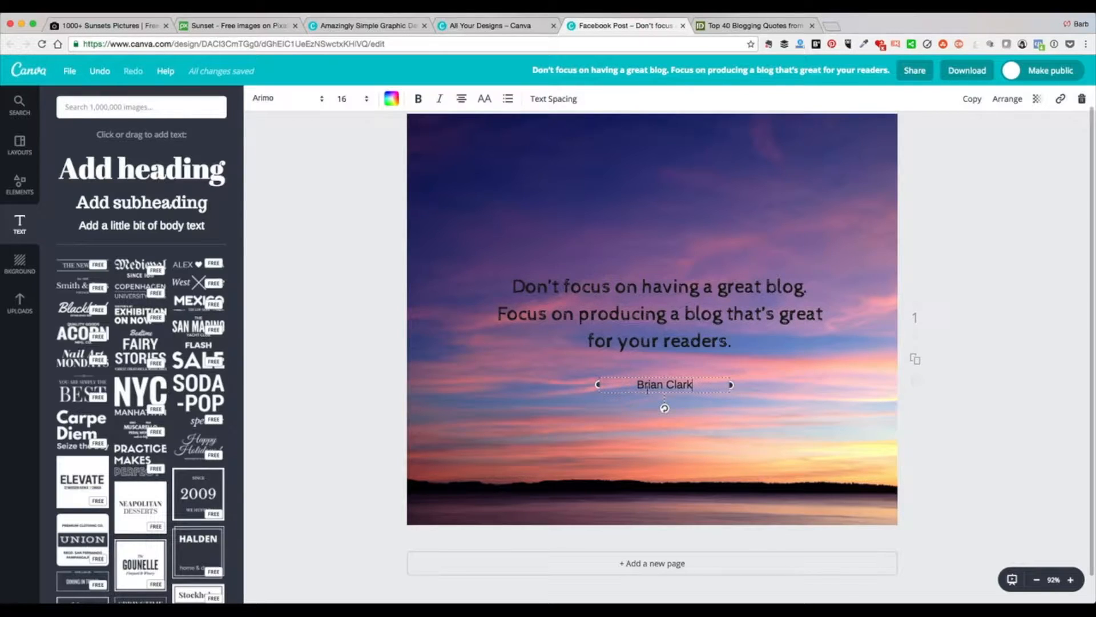
{"action": "left_click", "coordinate": [599, 423]}
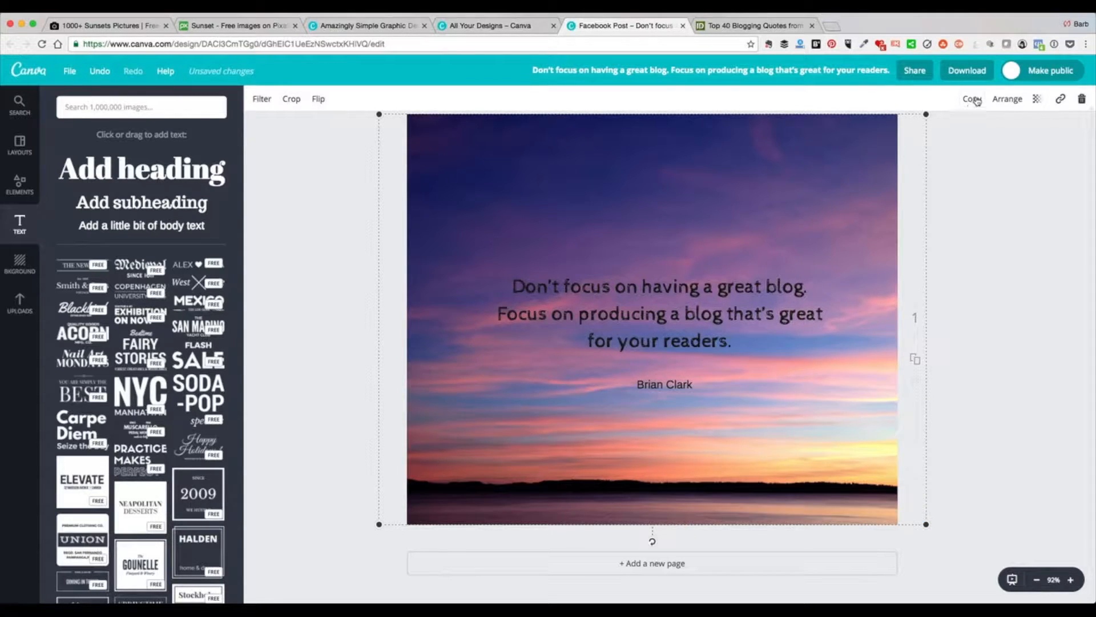
Make the design public and download it as a PNG to the Downloads folder, keeping the suggested file name.
{"action": "left_click", "coordinate": [1011, 73]}
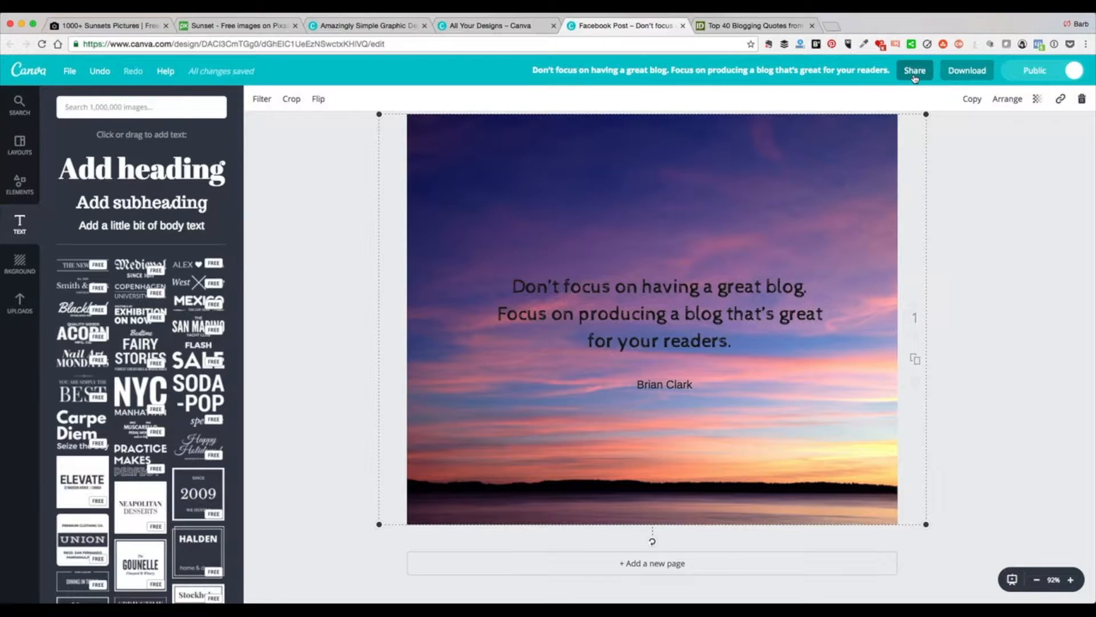
{"action": "left_click", "coordinate": [973, 73]}
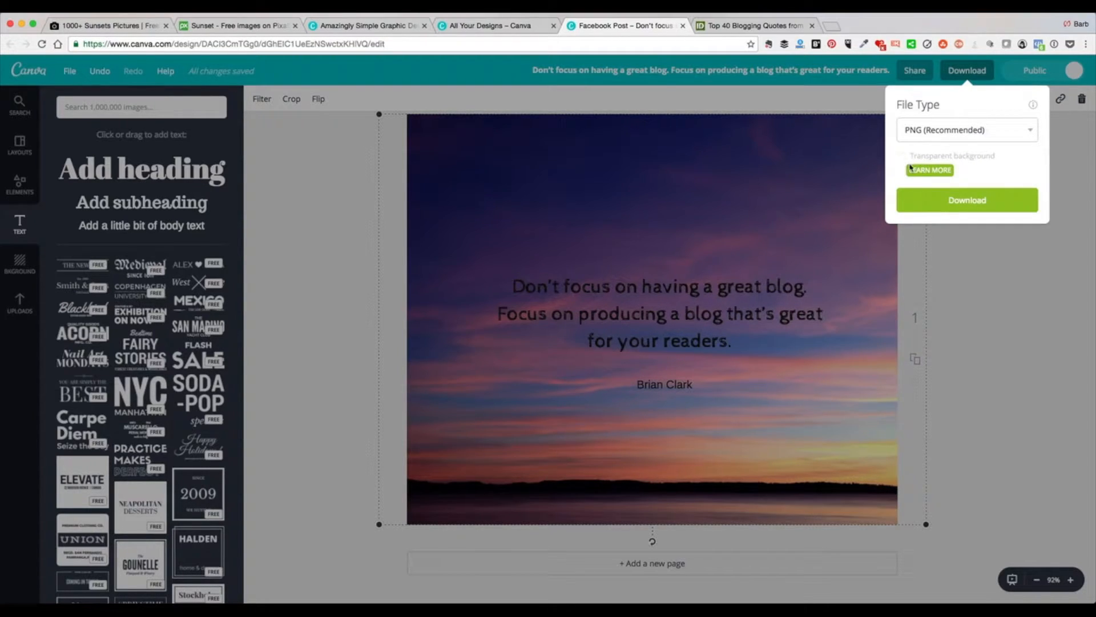
{"action": "left_click", "coordinate": [972, 203]}
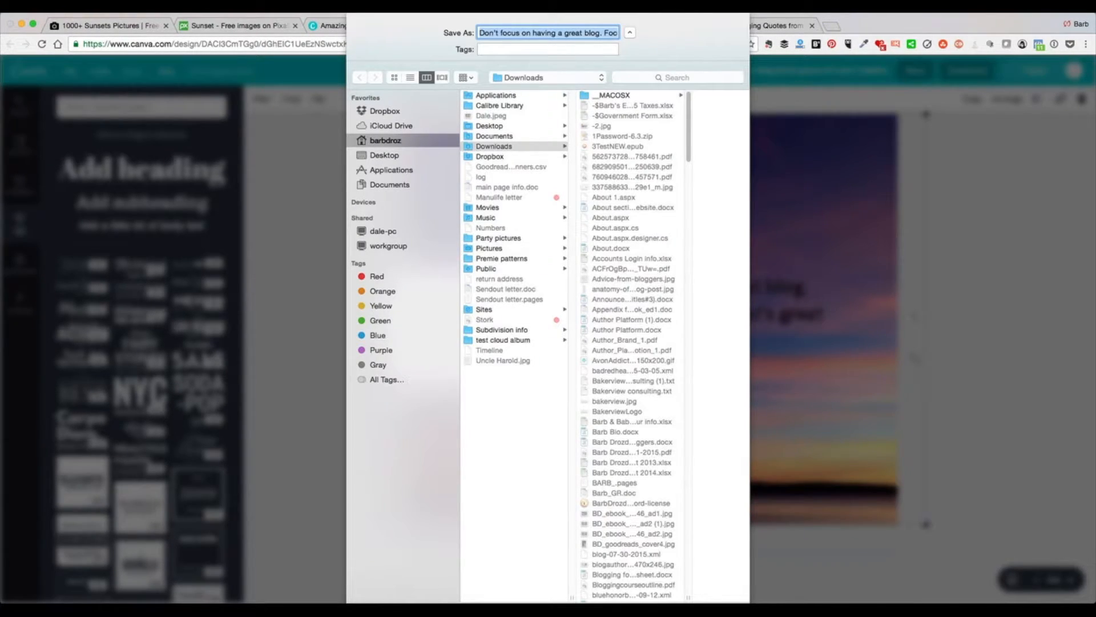
{"action": "key", "text": "Return"}
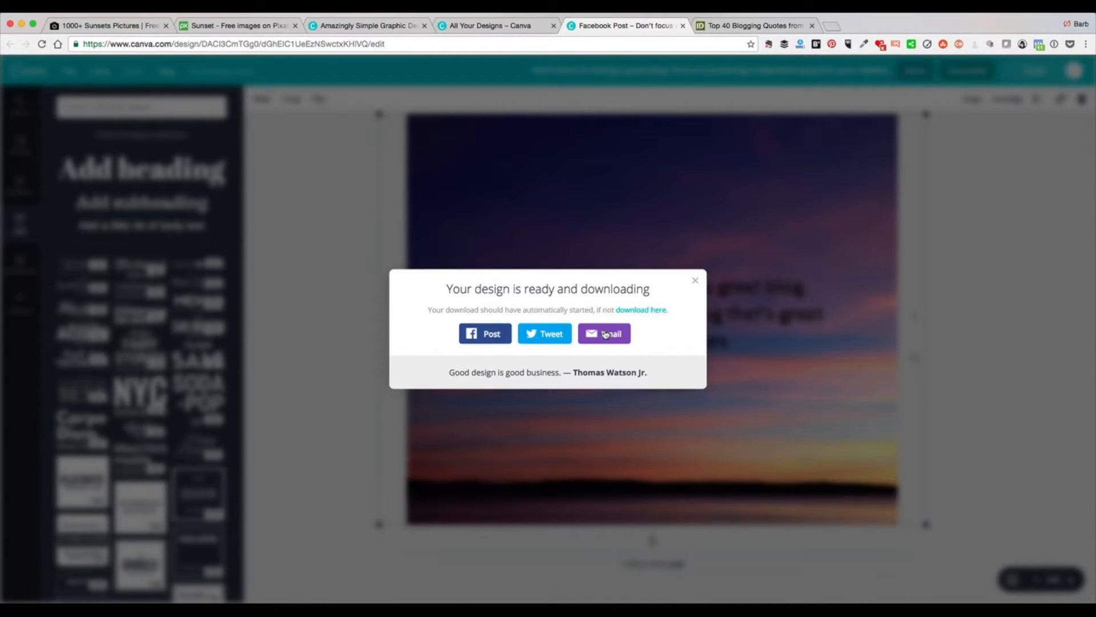
{"action": "left_click", "coordinate": [696, 280]}
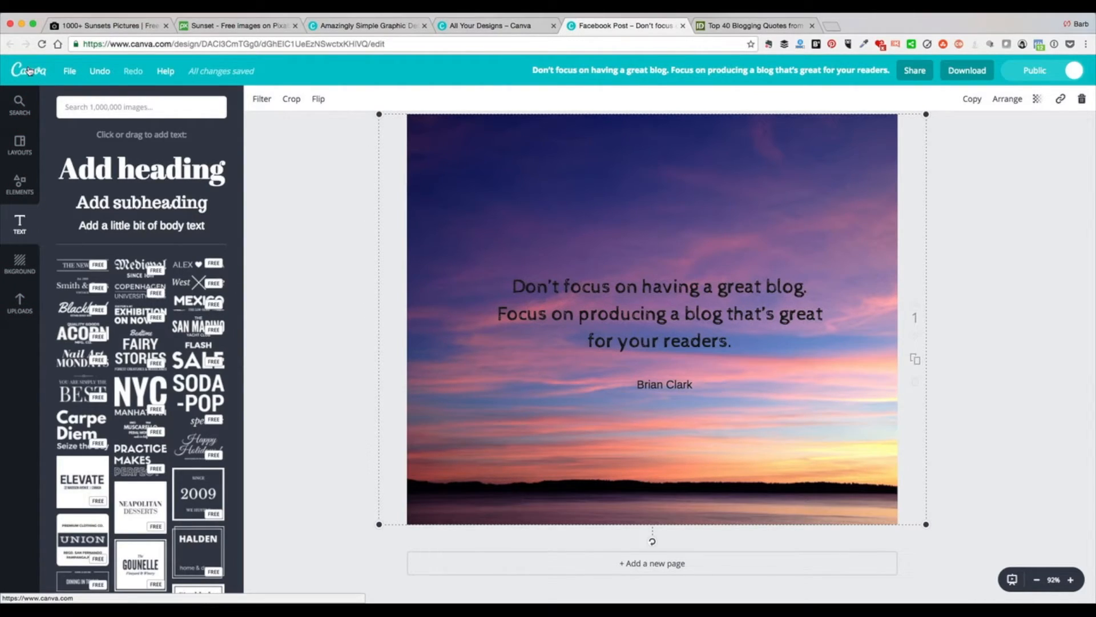
Go back to the overview of all designs and open the one titled "If you're not building your email list, you're an idiot.".
{"action": "left_click", "coordinate": [35, 71]}
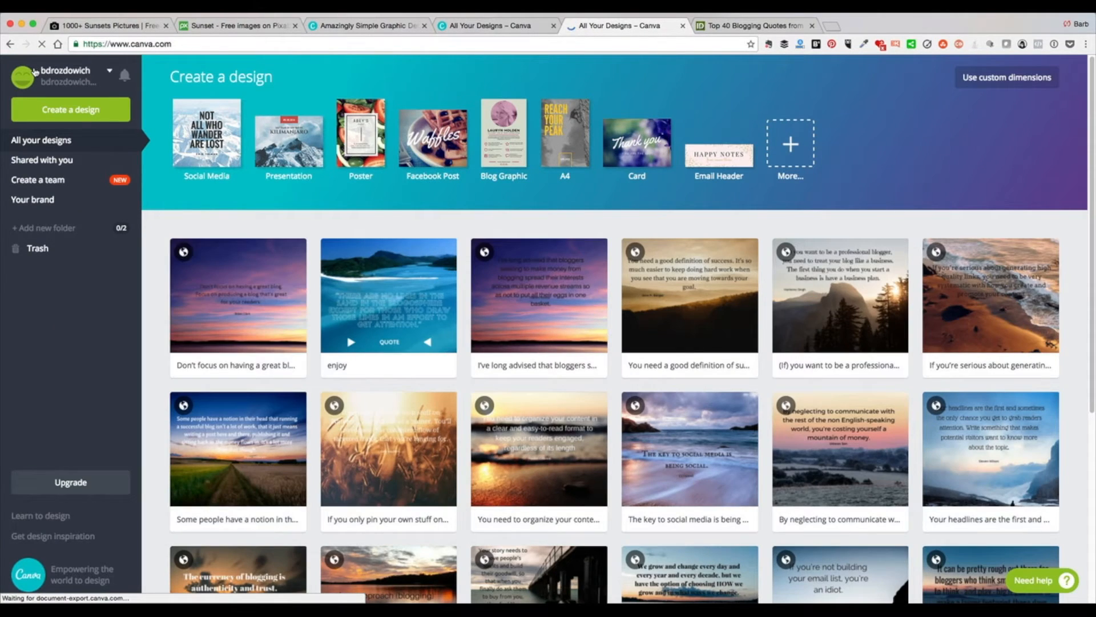
{"action": "scroll", "coordinate": [448, 308], "scroll_direction": "down", "scroll_amount": 3}
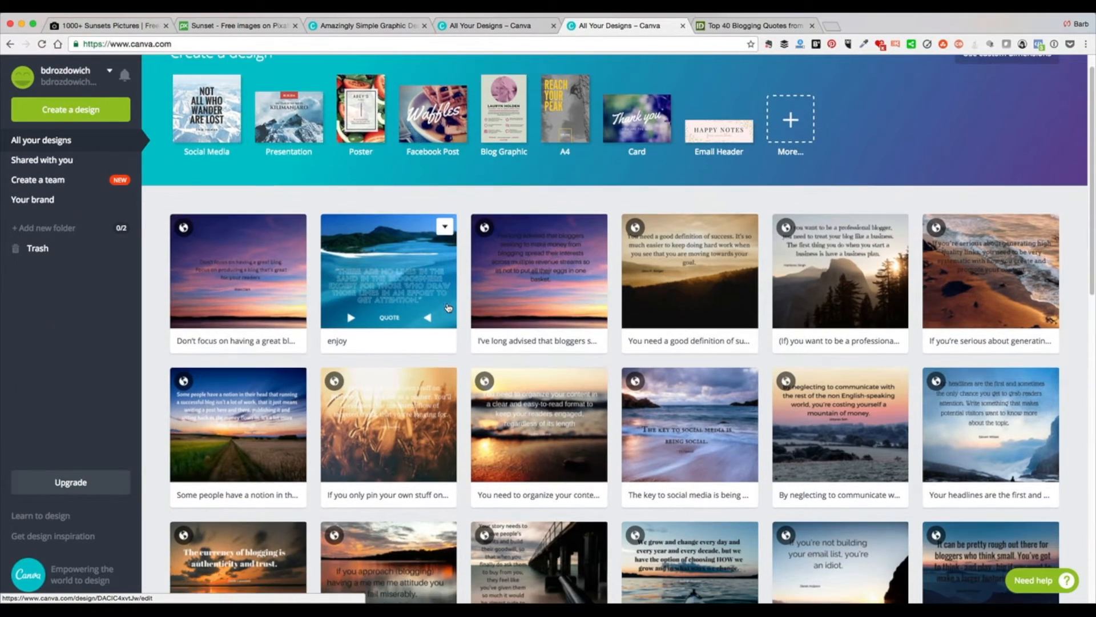
{"action": "scroll", "coordinate": [448, 308], "scroll_direction": "down", "scroll_amount": 3}
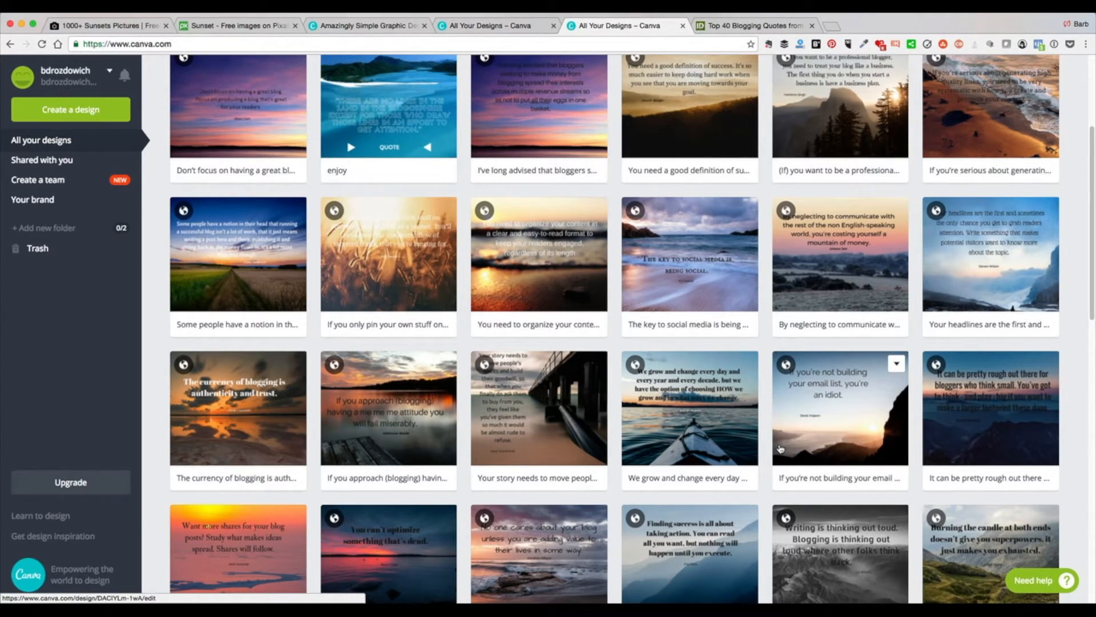
{"action": "left_click", "coordinate": [844, 411]}
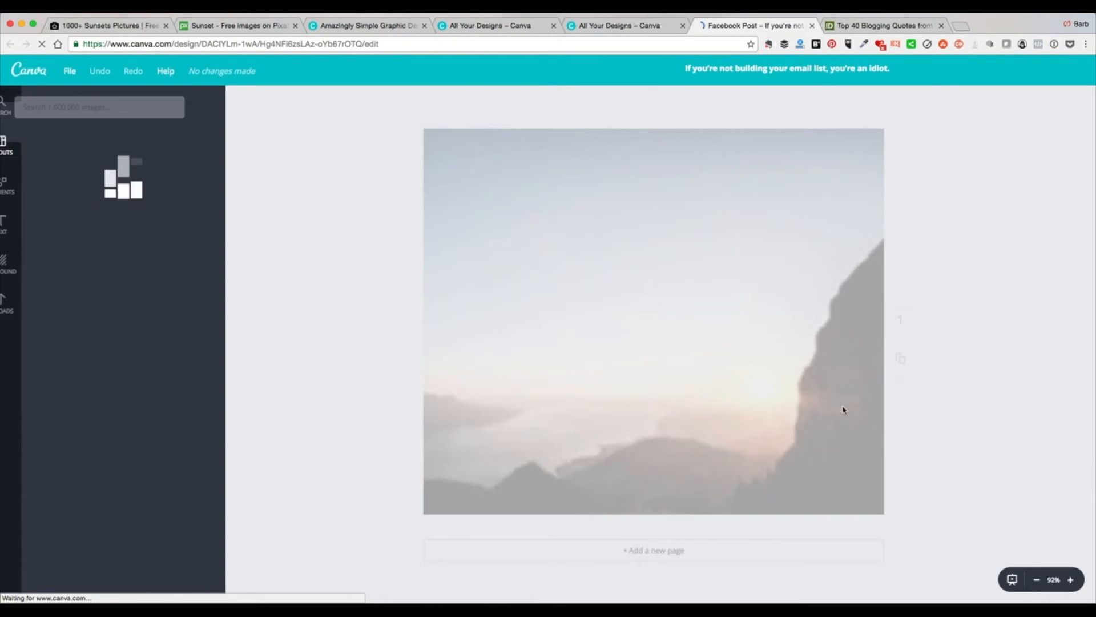